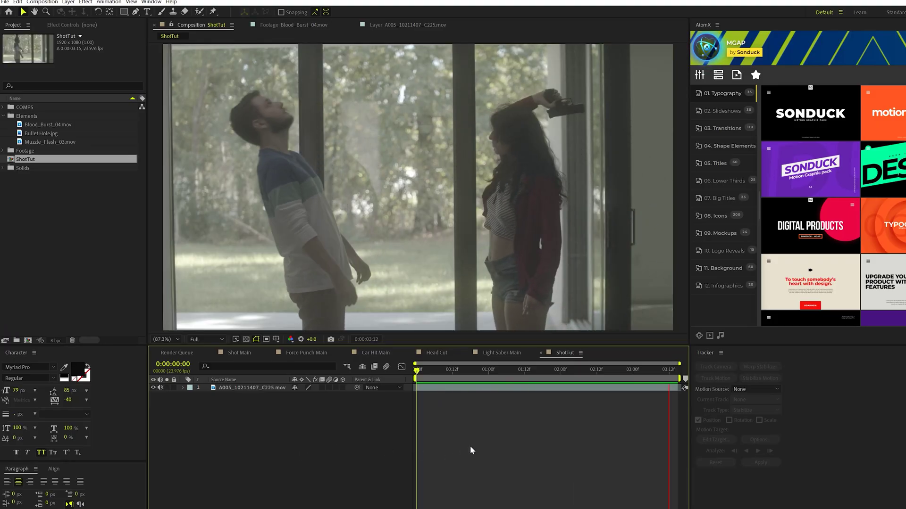
# Check Muzzle_Flash_03.mov, add it above the footage in ShotTut, and shift it in time to match the gunshot.
pyautogui.click(613, 375)
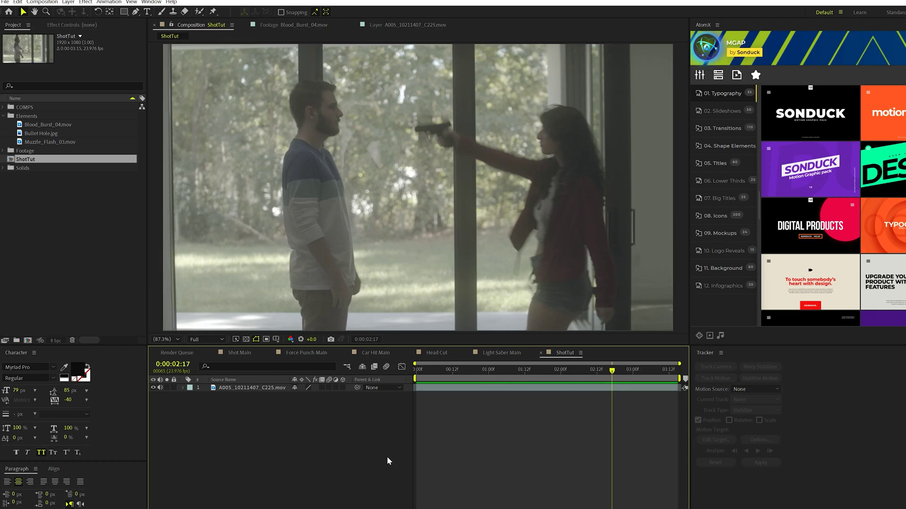
pyautogui.doubleClick(50, 141)
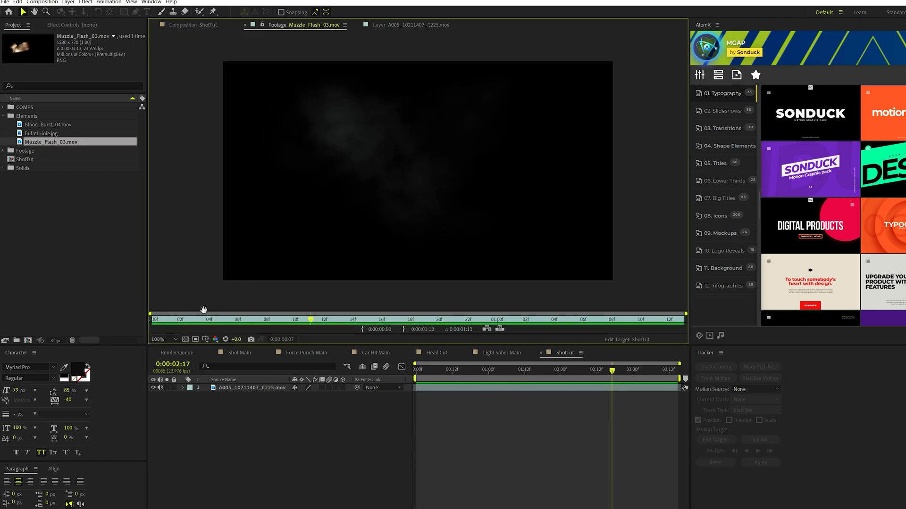
pyautogui.click(207, 26)
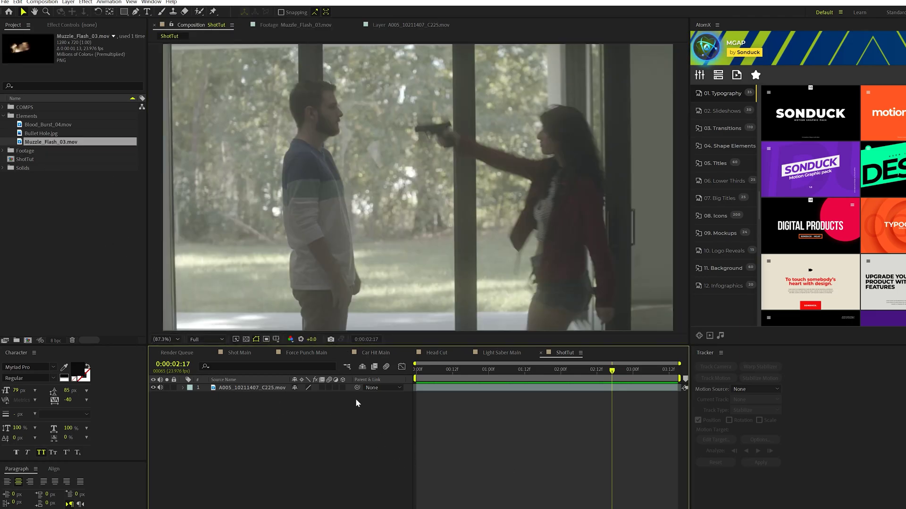
pyautogui.hotkey('ctrl', '/')
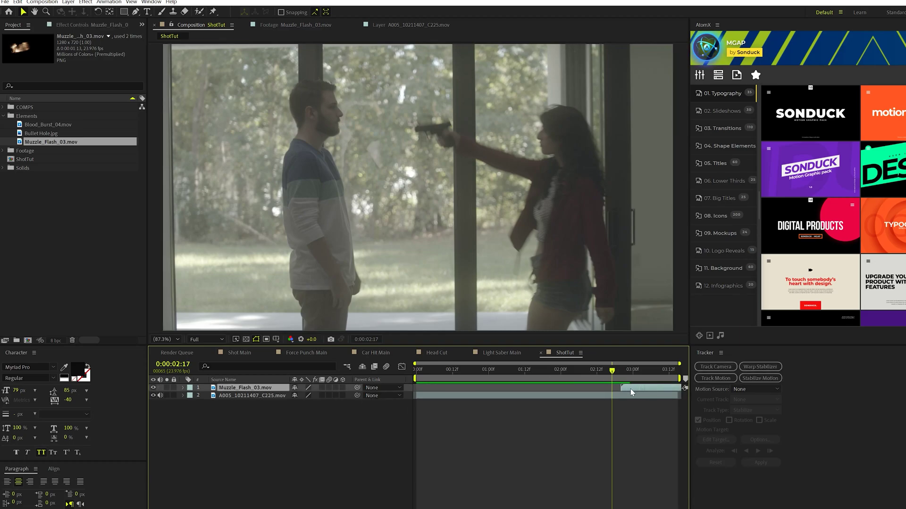
pyautogui.moveTo(627, 390); pyautogui.dragTo(602, 388)
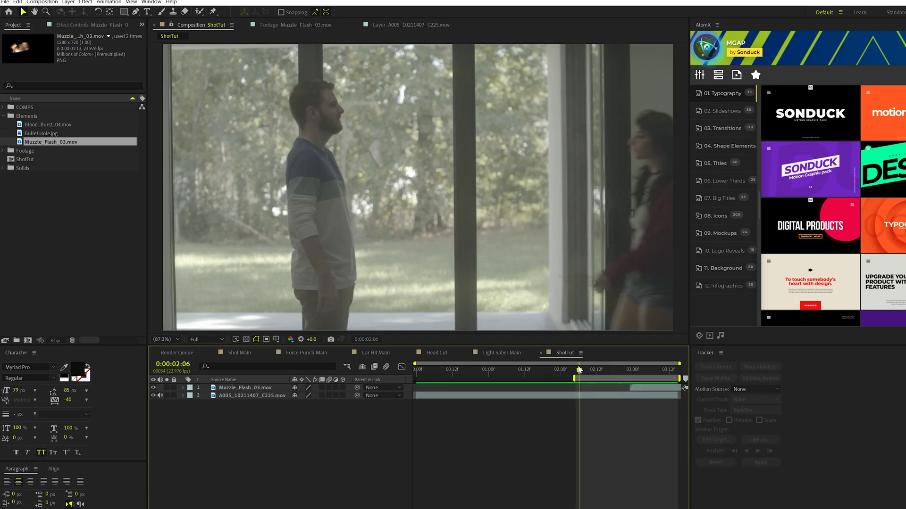
pyautogui.press('space')
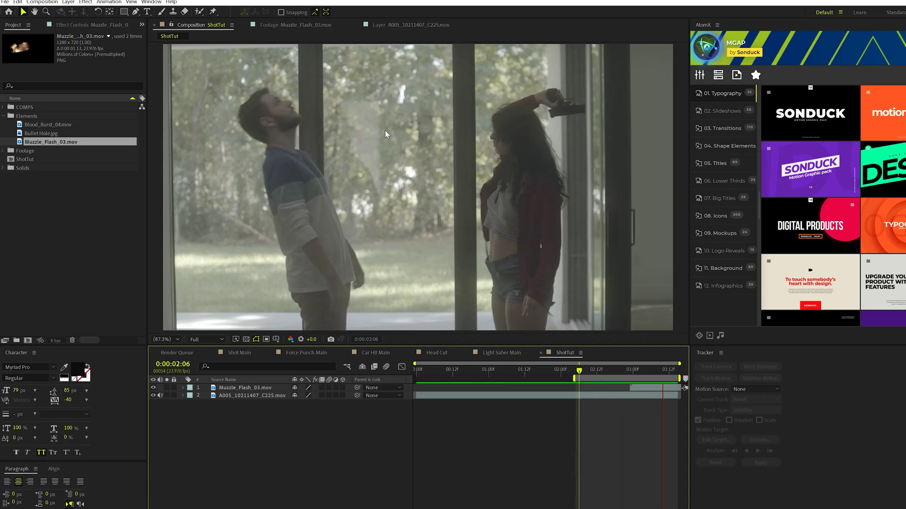
pyautogui.press('space')
# Examine the Bullet Hole.jpg layer on the man's forehead at 0:00:02:23 and its source image.
pyautogui.moveTo(627, 371); pyautogui.dragTo(630, 371)
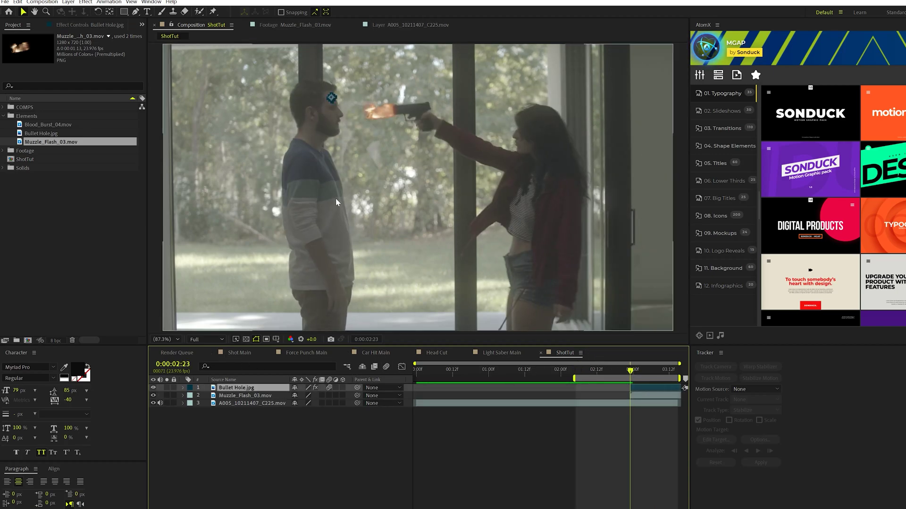
pyautogui.click(285, 434)
pyautogui.scroll(1, 295, 176)
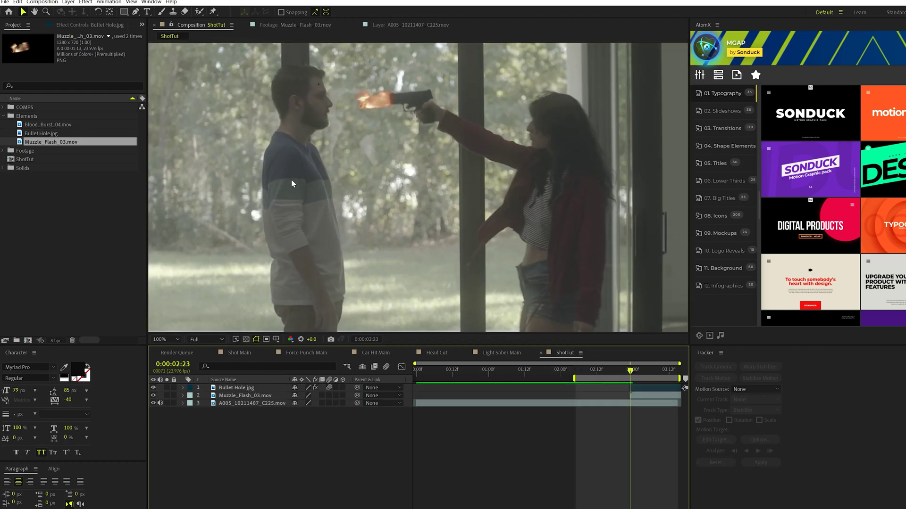
pyautogui.moveTo(296, 116); pyautogui.dragTo(363, 214)
pyautogui.press('.')
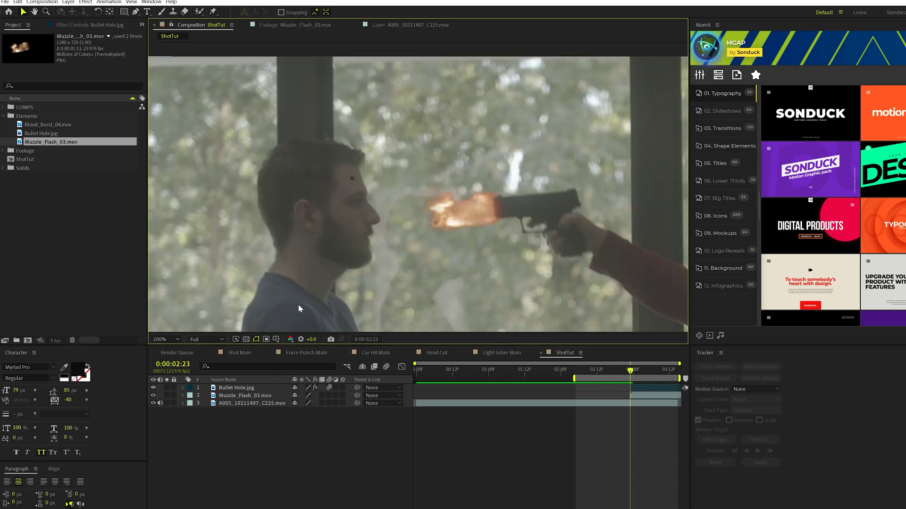
pyautogui.click(241, 390)
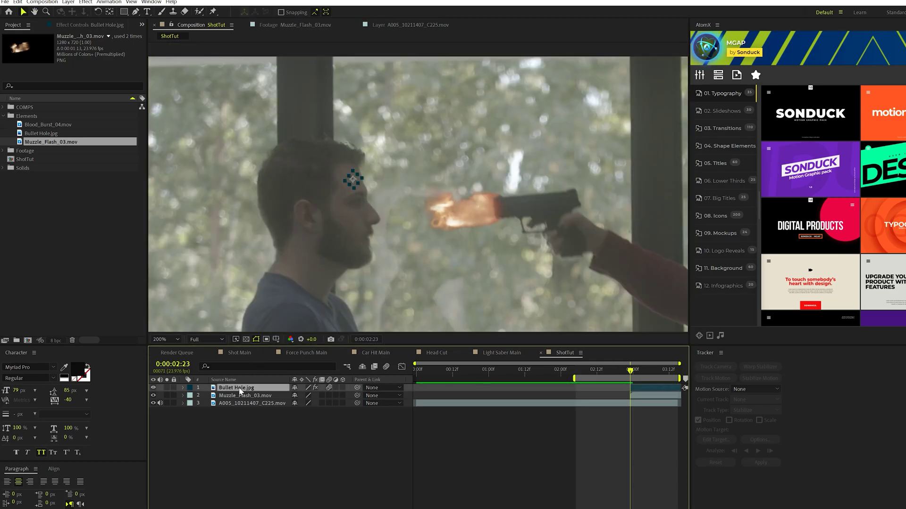
pyautogui.doubleClick(45, 134)
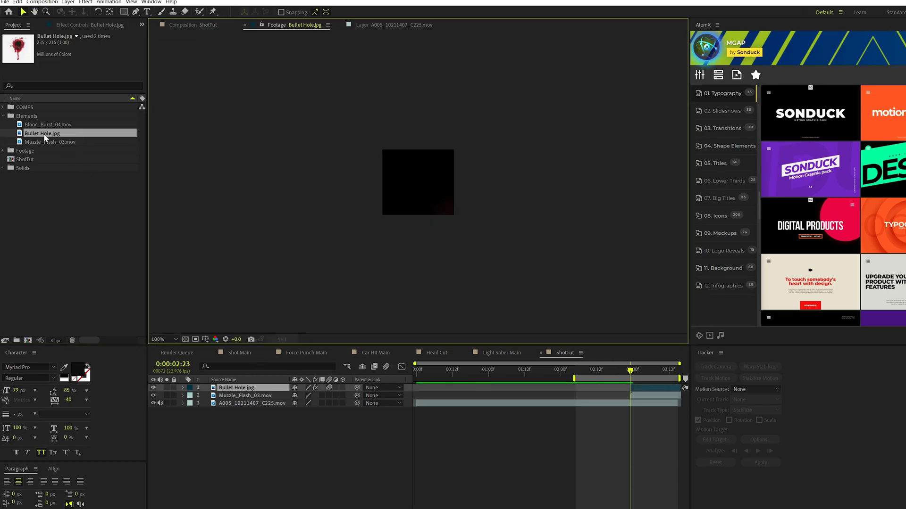
pyautogui.click(193, 26)
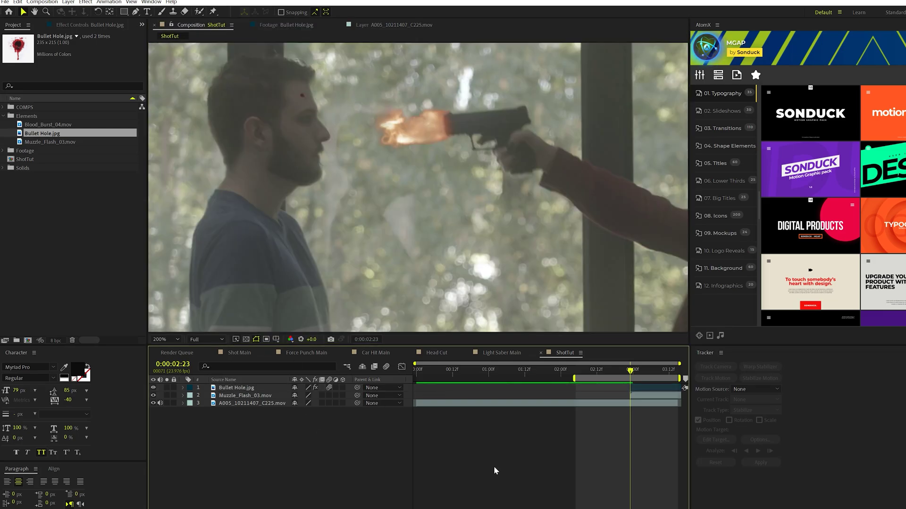
pyautogui.press('space')
pyautogui.press('space')
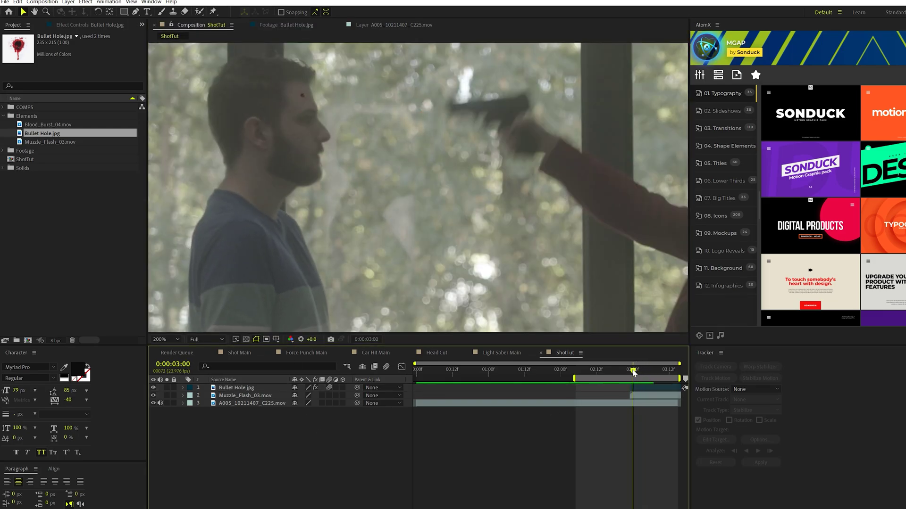
# Set up a position and rotation motion track on A005_10211407_C225.mov, with track points on the man's neck and face.
pyautogui.click(705, 354)
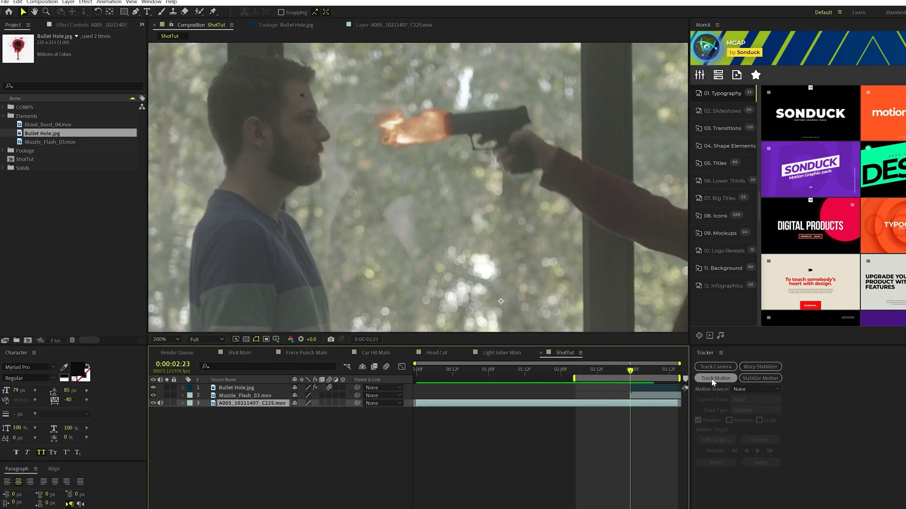
pyautogui.click(713, 380)
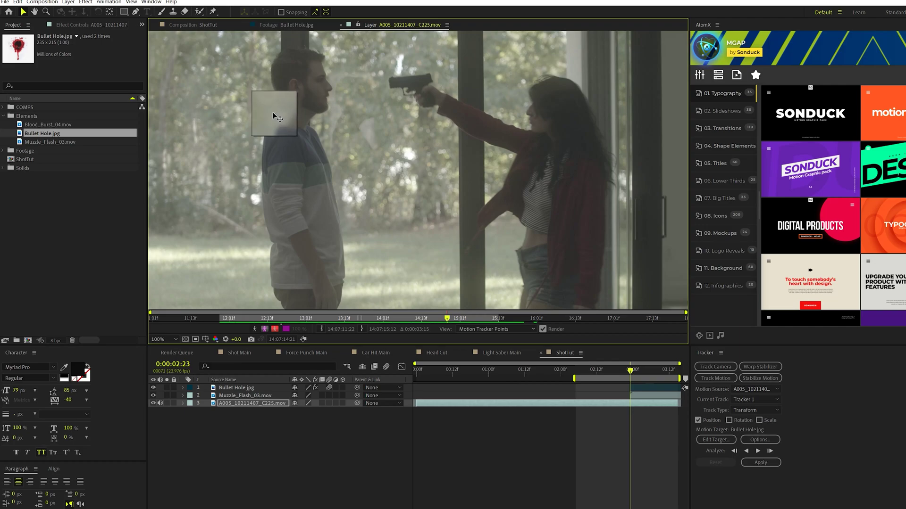
pyautogui.moveTo(272, 115); pyautogui.dragTo(275, 115)
pyautogui.click(733, 429)
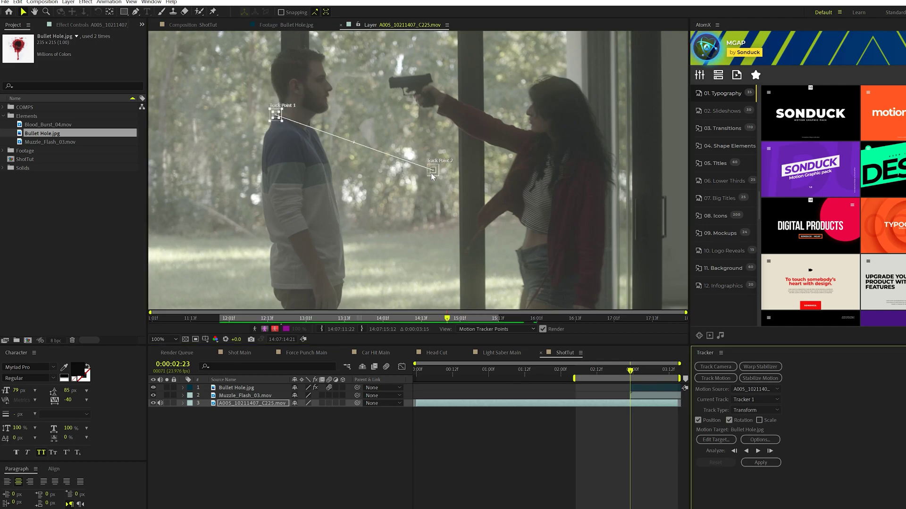
pyautogui.moveTo(432, 176); pyautogui.dragTo(319, 74)
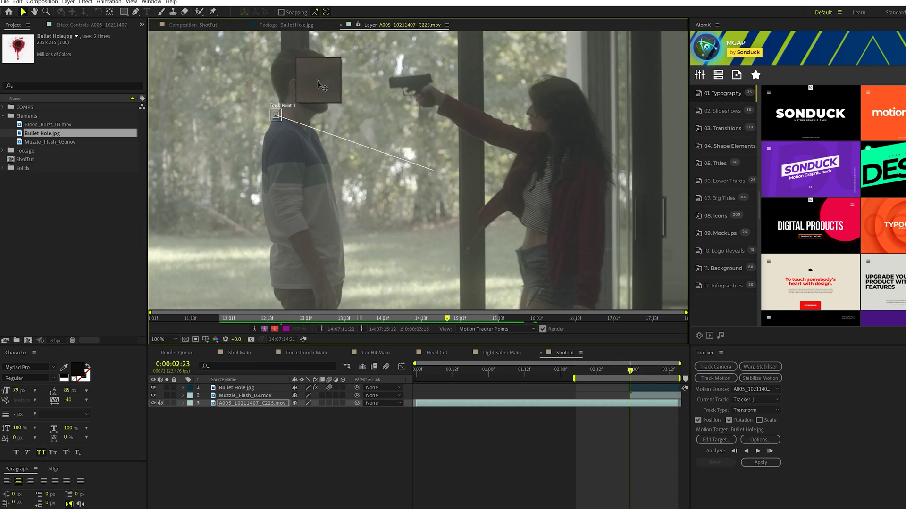
pyautogui.moveTo(319, 85); pyautogui.dragTo(318, 85)
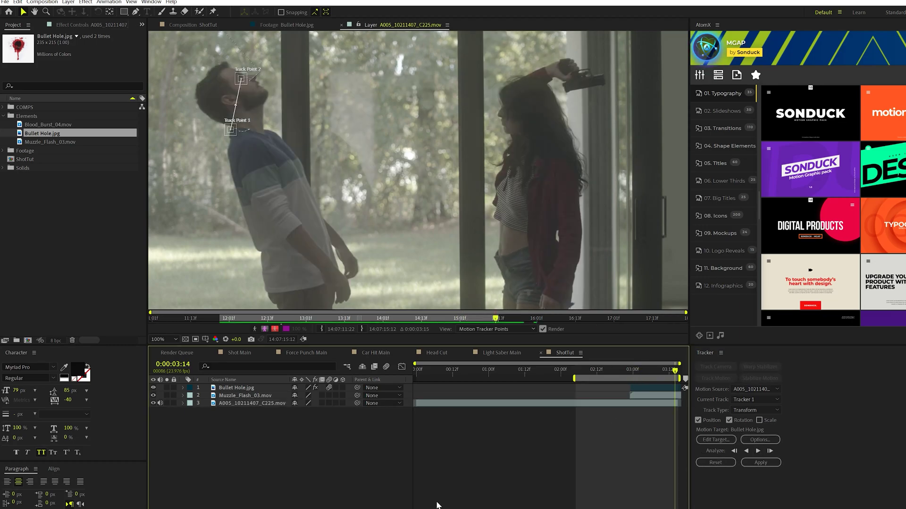
# Create a null object and apply the motion tracking data to it.
pyautogui.hotkey('ctrl', 'alt', 'shift', 'y')
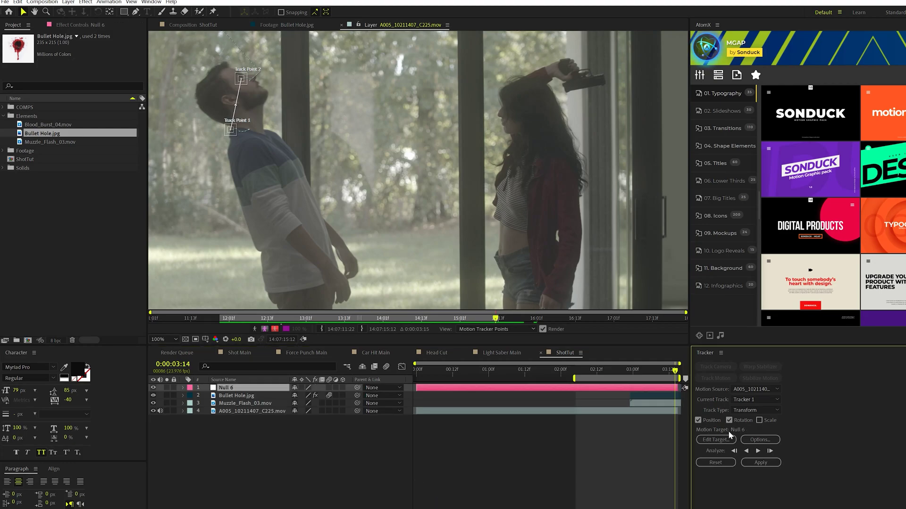
pyautogui.click(763, 462)
pyautogui.press('Return')
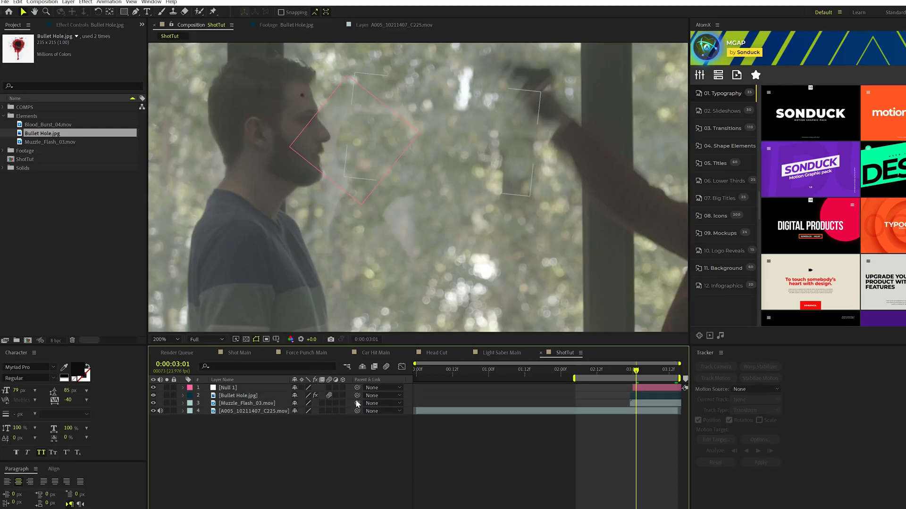
# Parent the Bullet Hole.jpg layer to the tracked null and enable motion blur for it.
pyautogui.moveTo(242, 396); pyautogui.dragTo(228, 388)
pyautogui.press('space')
pyautogui.press('space')
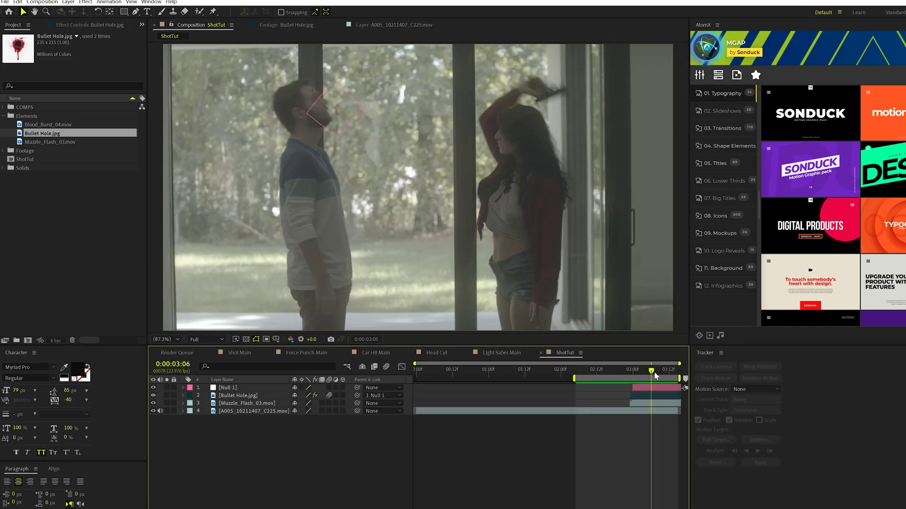
pyautogui.click(330, 395)
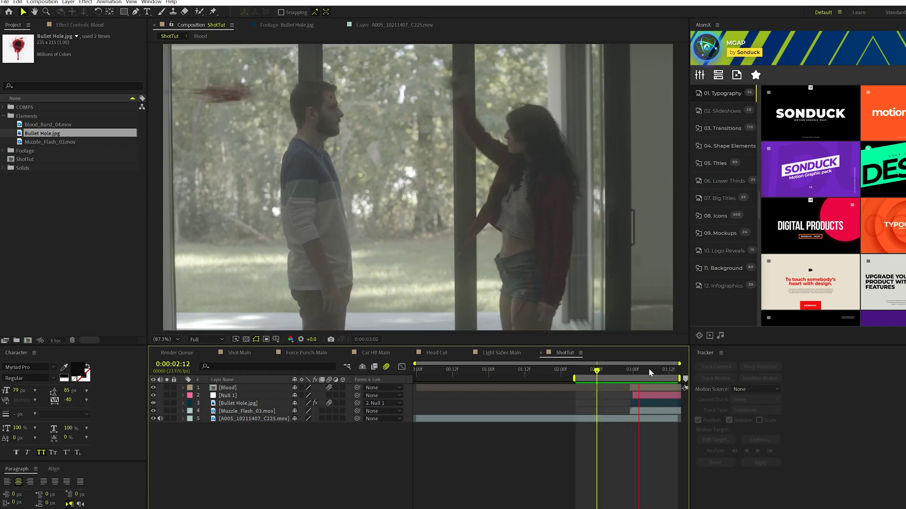
# Examine the Blood_Burst_04.mov source clip and the Blood layer's position and scale keyframes.
pyautogui.doubleClick(47, 124)
pyautogui.moveTo(209, 321); pyautogui.dragTo(152, 320)
pyautogui.click(198, 24)
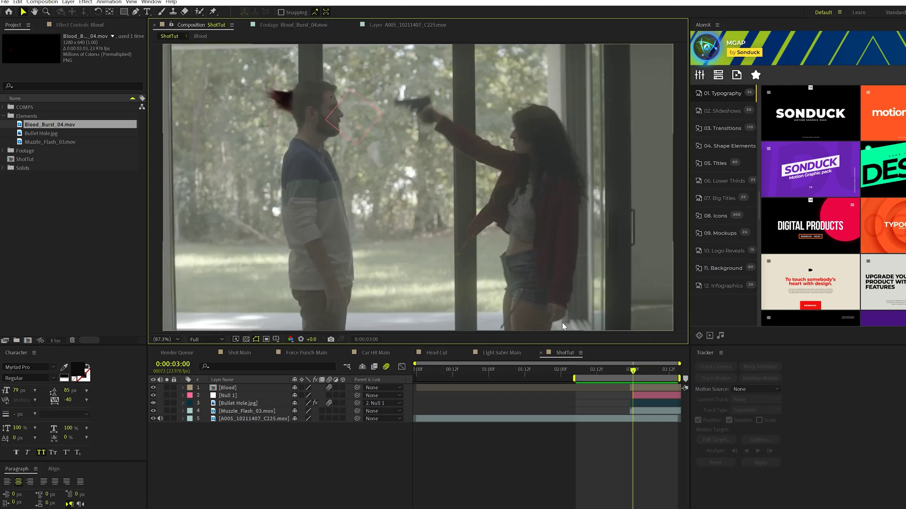
pyautogui.click(235, 390)
pyautogui.press('u')
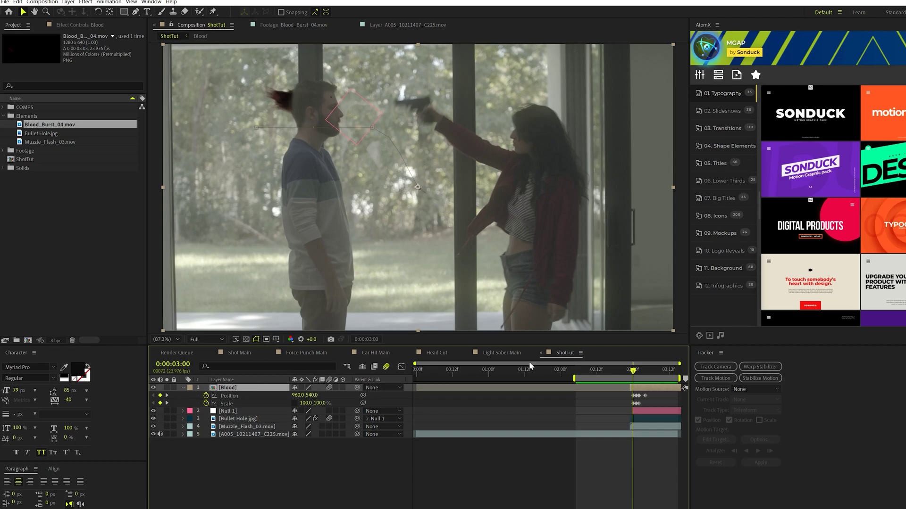
pyautogui.moveTo(633, 371)
pyautogui.mouseDown()
pyautogui.moveTo(646, 372)
pyautogui.moveTo(638, 372)
pyautogui.mouseUp()
pyautogui.press('u')
# Duplicate the A005_10211407_C225.mov layer and mask the area between the two actors on the copy.
pyautogui.click(240, 420)
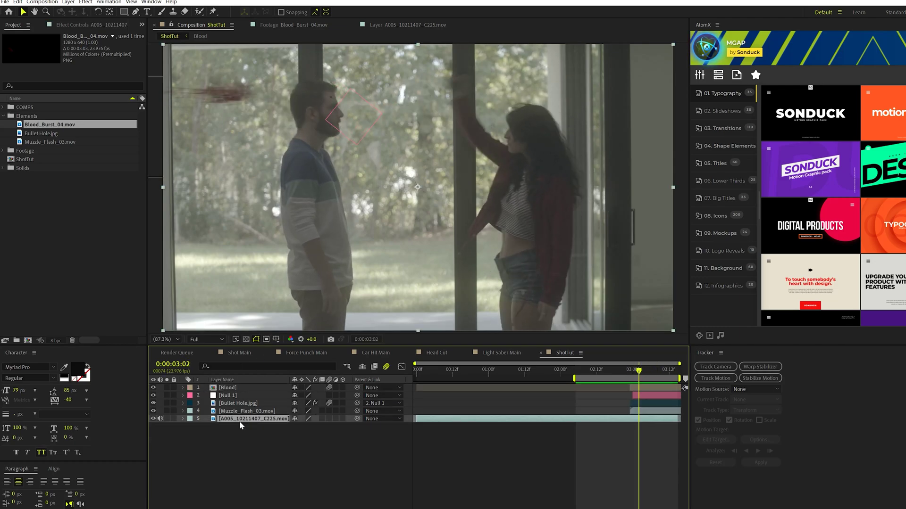
pyautogui.hotkey('ctrl', 'd')
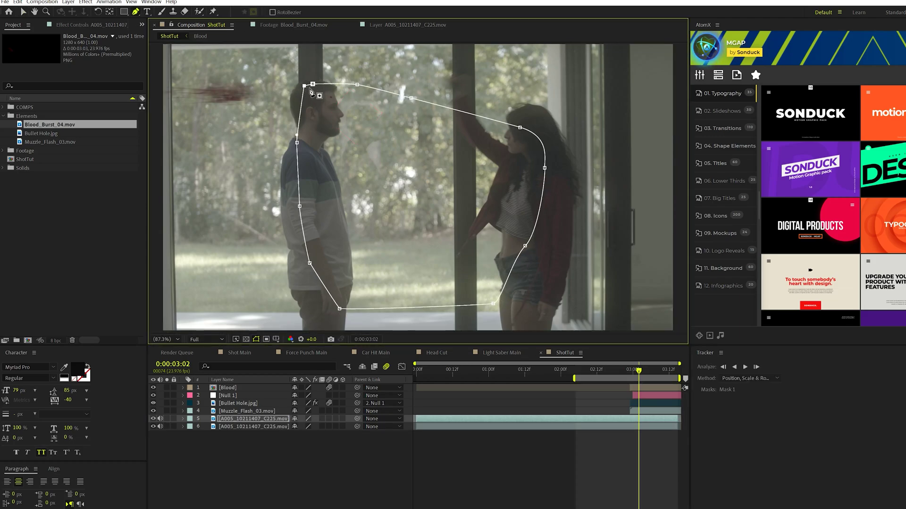
# Apply the Curves effect to the masked duplicate and raise the RGB curve to brighten it.
pyautogui.click(85, 2)
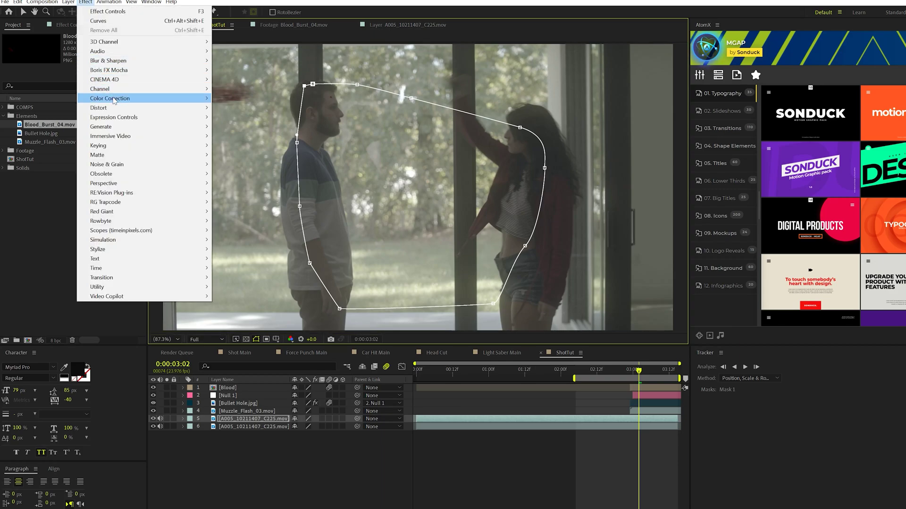
pyautogui.moveTo(113, 99)
pyautogui.click(239, 269)
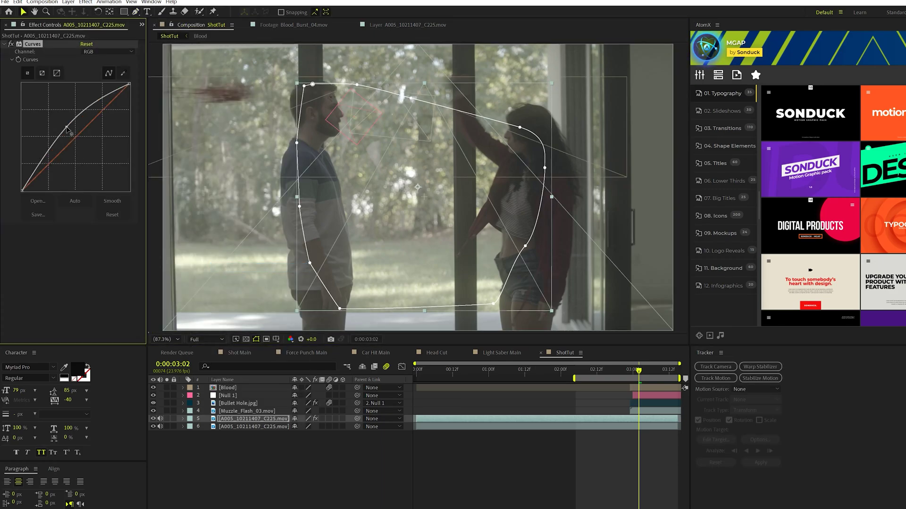
# Start the brightened duplicate at the muzzle flash, 0:00:02:23, and reveal its opacity property.
pyautogui.moveTo(595, 424); pyautogui.dragTo(617, 425)
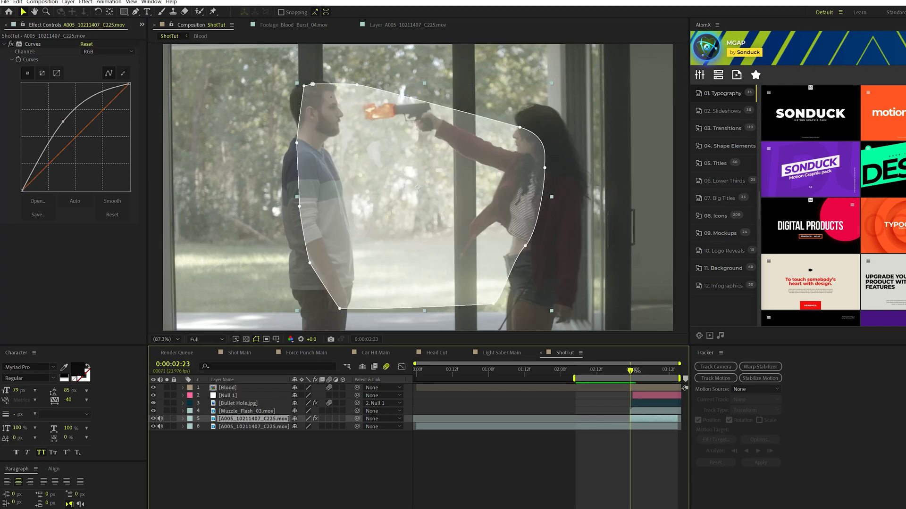
pyautogui.moveTo(633, 372); pyautogui.dragTo(633, 372)
pyautogui.press('t')
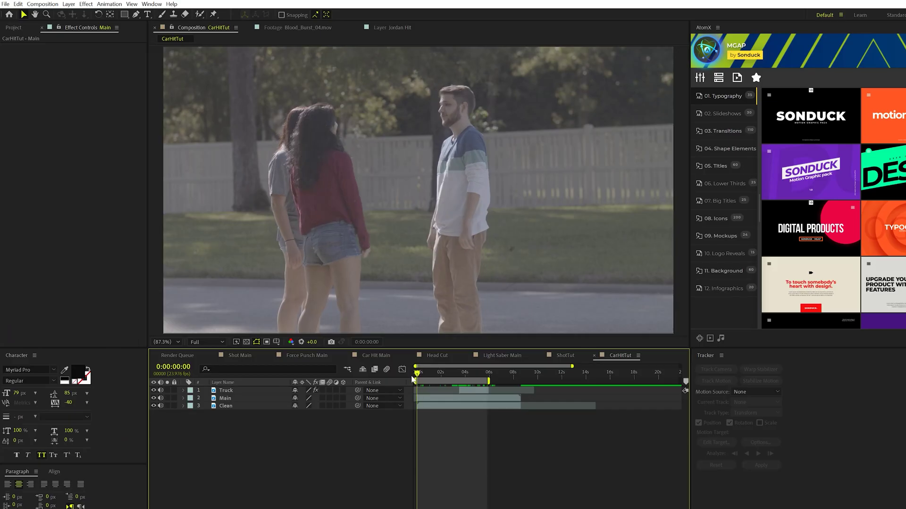
# Review the truck shot in CarHitTut, hide the Truck and Main layers, and scrub through the Clean plate.
pyautogui.moveTo(415, 372); pyautogui.dragTo(464, 387)
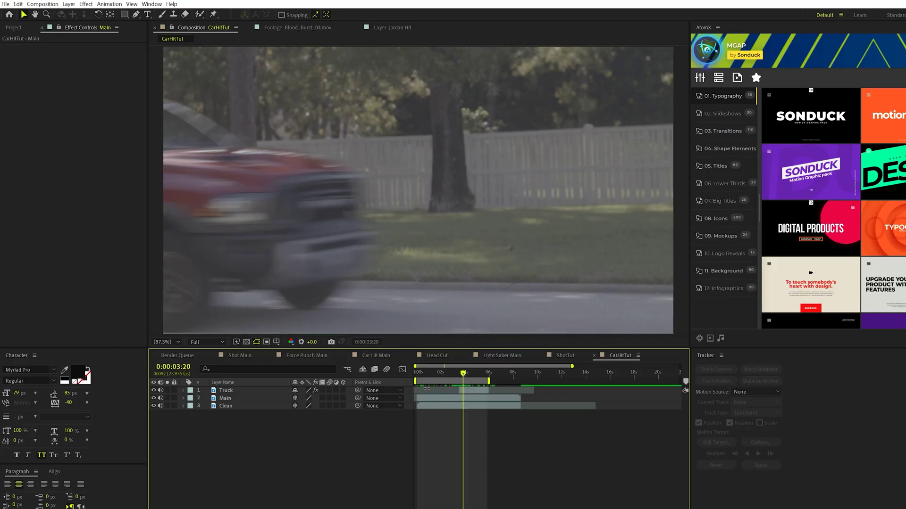
pyautogui.click(155, 390)
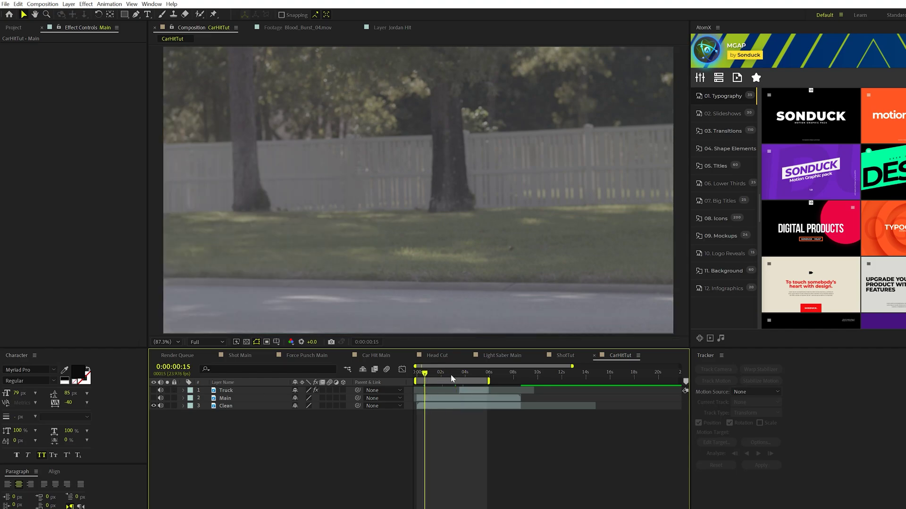
pyautogui.moveTo(455, 375); pyautogui.dragTo(473, 376)
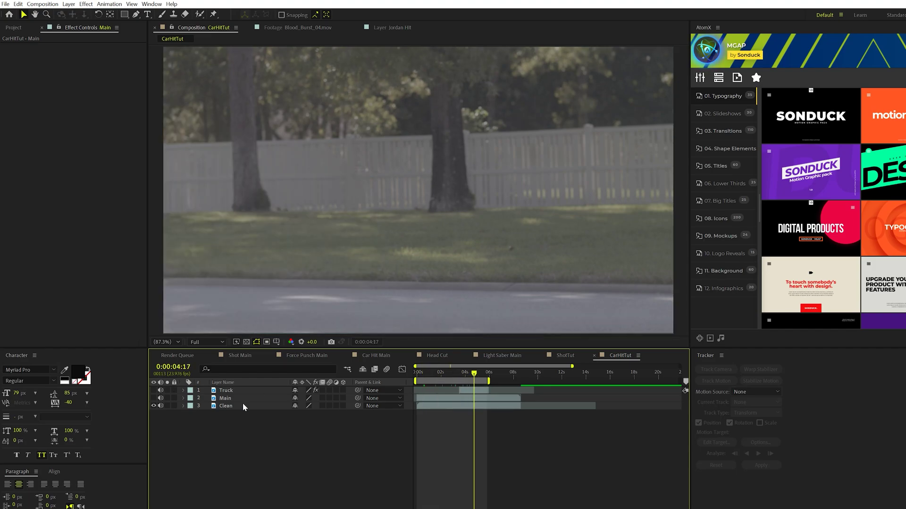
# Show the Main layer, play through the actors' performance, and turn the Truck layer back on.
pyautogui.click(154, 399)
pyautogui.moveTo(473, 375)
pyautogui.mouseDown()
pyautogui.moveTo(421, 375)
pyautogui.moveTo(473, 378)
pyautogui.moveTo(459, 377)
pyautogui.mouseUp()
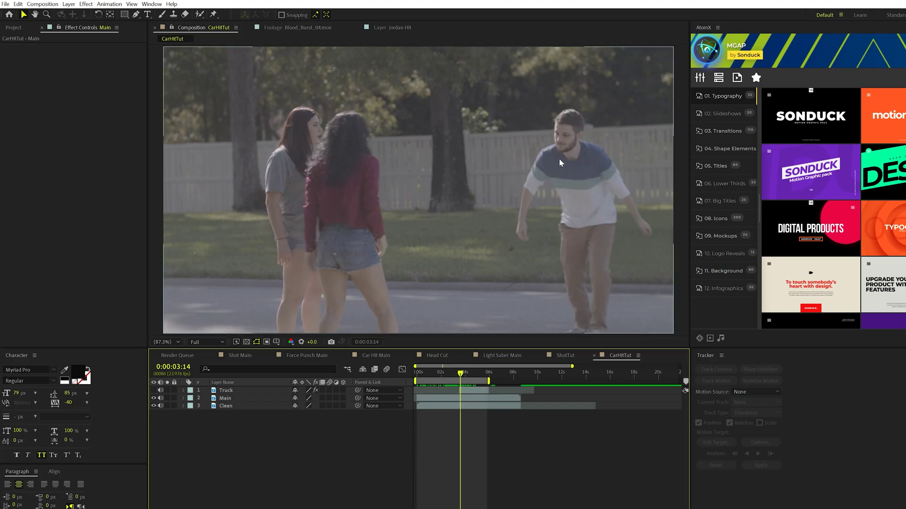
pyautogui.press('space')
pyautogui.click(468, 372)
pyautogui.press('space')
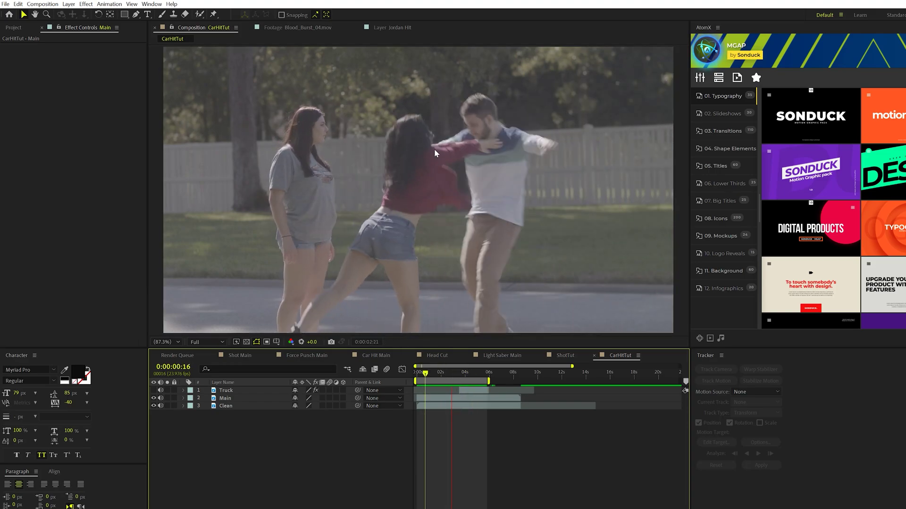
pyautogui.press('space')
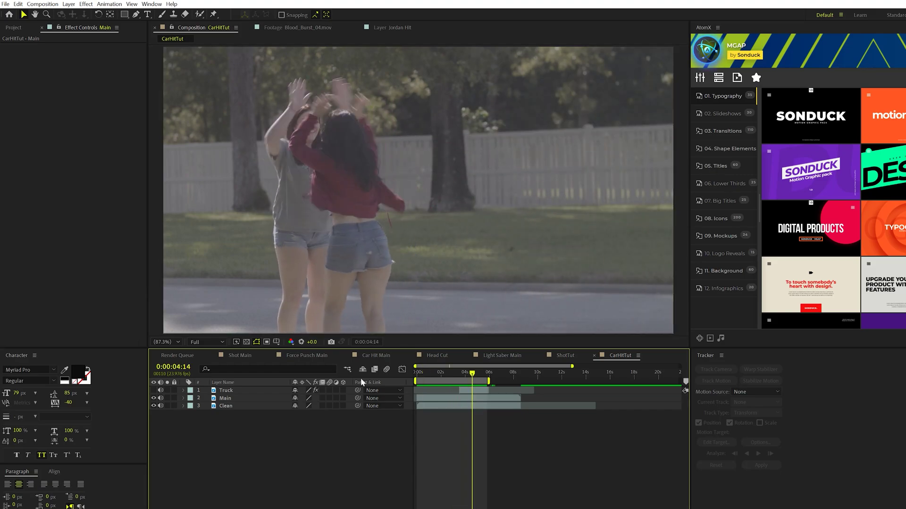
pyautogui.click(155, 391)
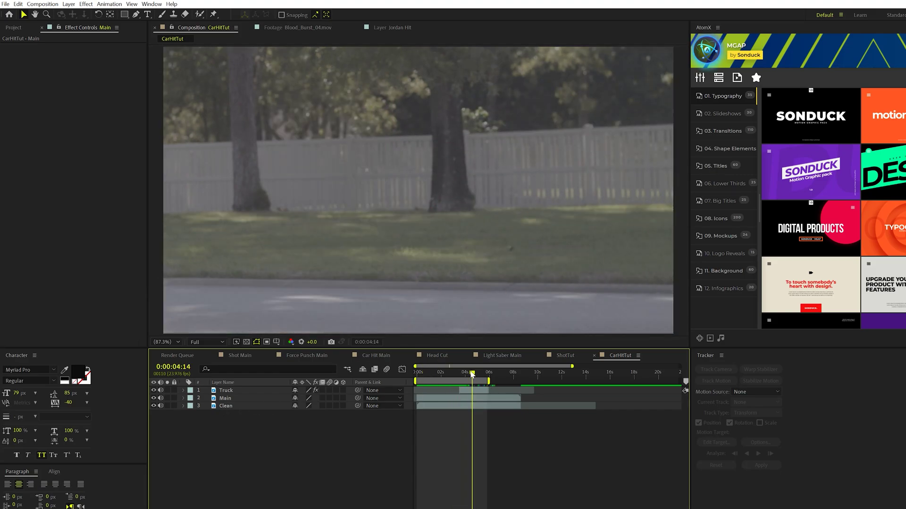
# Preview the truck's pass, return to the moment before impact, and split the Main layer at 0:00:03:15.
pyautogui.moveTo(471, 375); pyautogui.dragTo(458, 375)
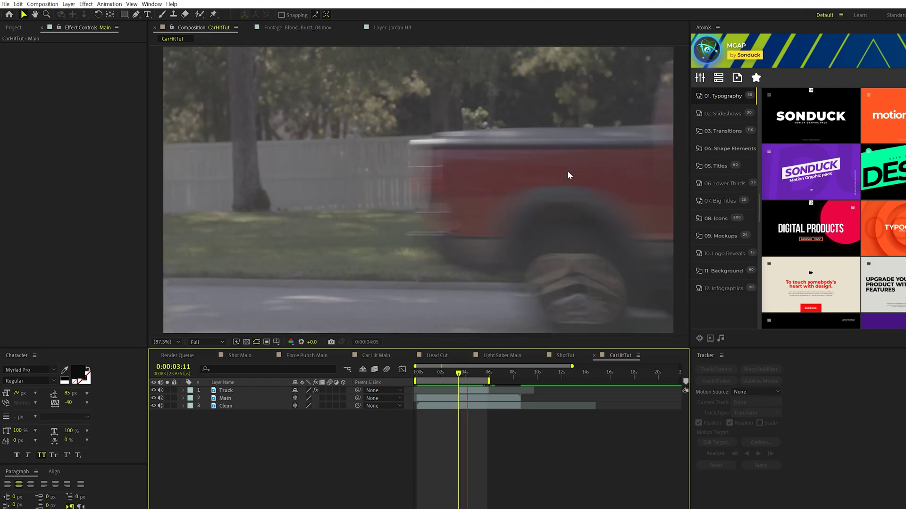
pyautogui.press('space')
pyautogui.click(466, 372)
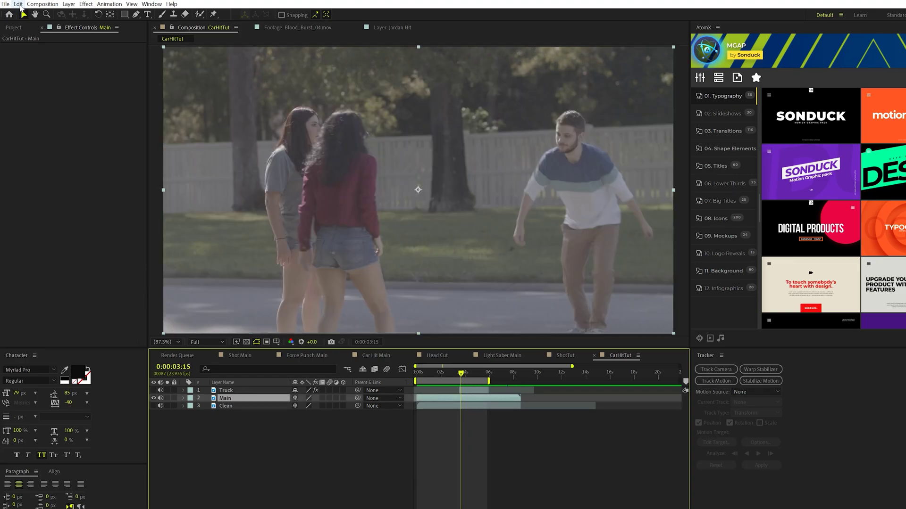
pyautogui.click(19, 3)
pyautogui.click(38, 121)
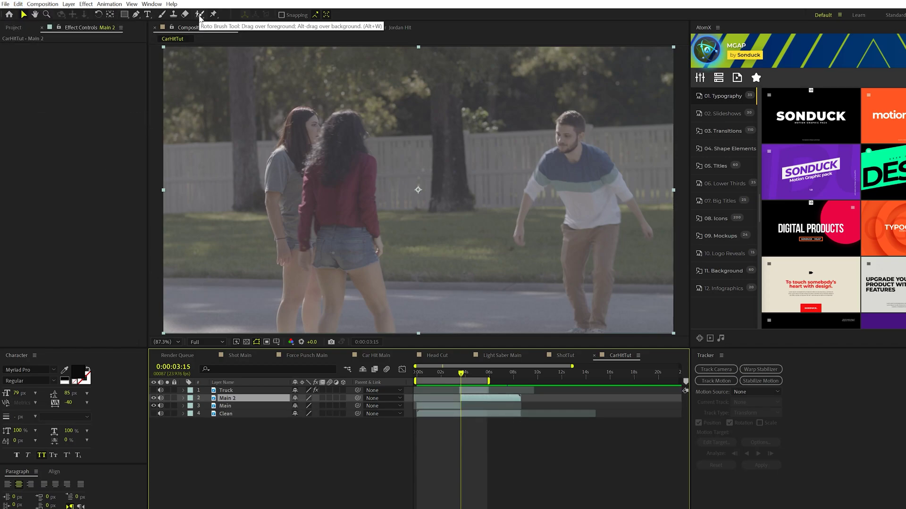
# Use the Roto Brush on Main 2 to isolate the man from head to feet, trim around his arm, and set the matte feather to 8.5.
pyautogui.click(200, 18)
pyautogui.click(227, 14)
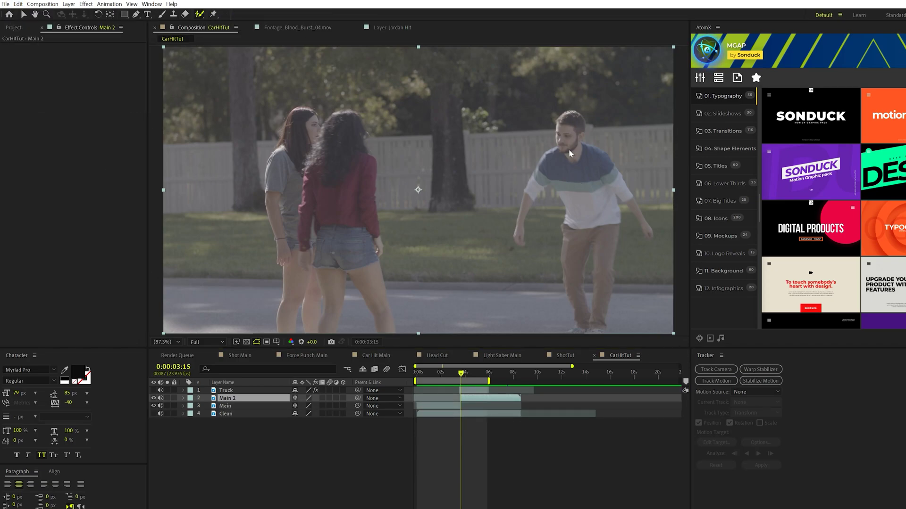
pyautogui.click(583, 187)
pyautogui.doubleClick(235, 401)
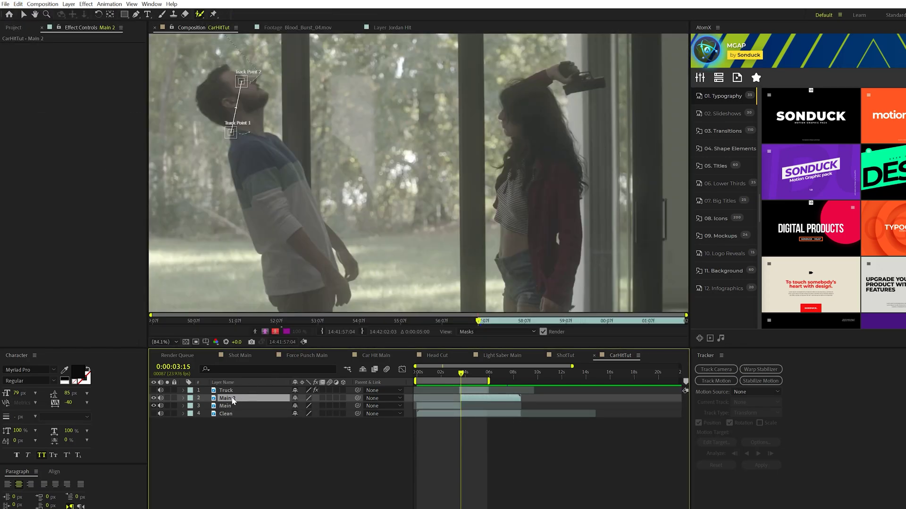
pyautogui.moveTo(565, 111); pyautogui.dragTo(580, 198)
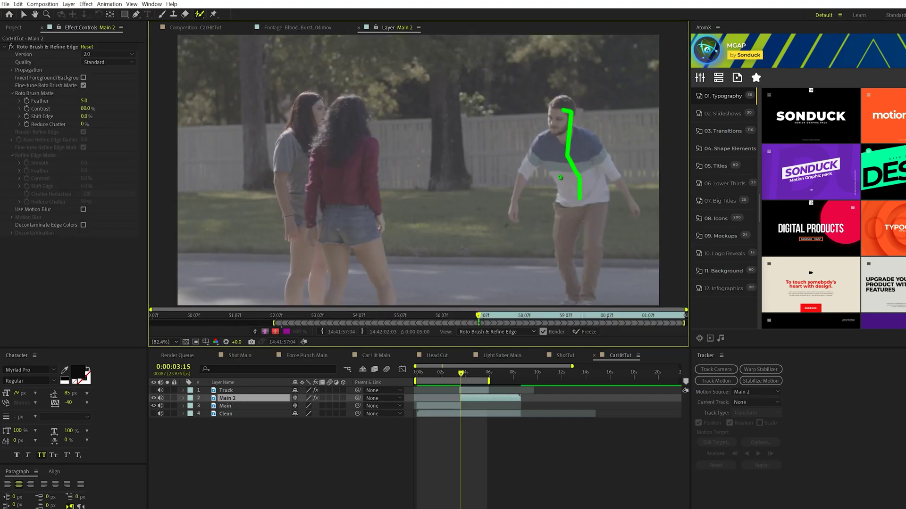
pyautogui.moveTo(519, 186); pyautogui.dragTo(518, 188)
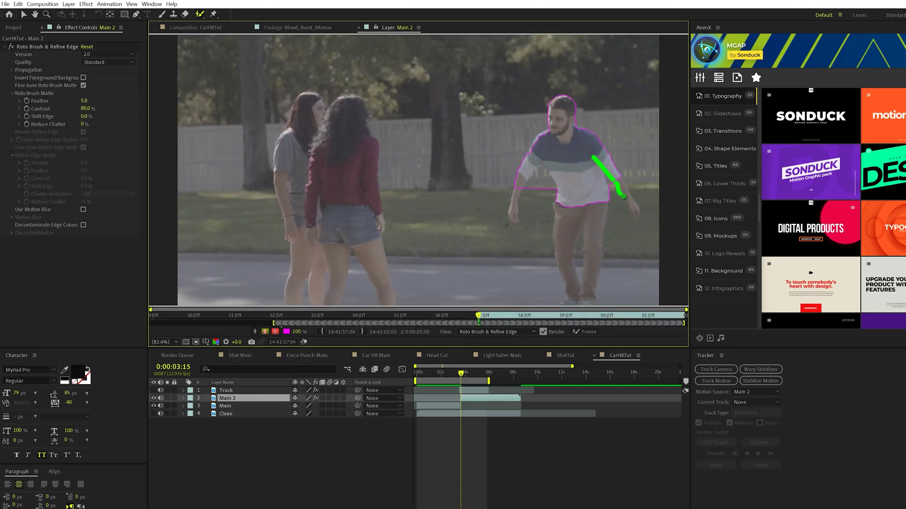
pyautogui.moveTo(584, 195)
pyautogui.mouseDown()
pyautogui.moveTo(569, 263)
pyautogui.moveTo(592, 265)
pyautogui.mouseUp()
pyautogui.scroll(1, 529, 175)
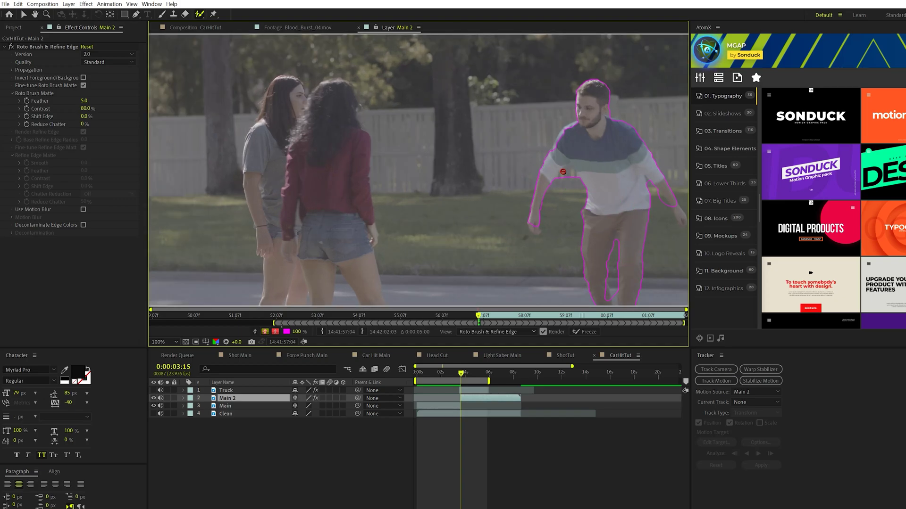
pyautogui.moveTo(569, 173); pyautogui.dragTo(569, 173)
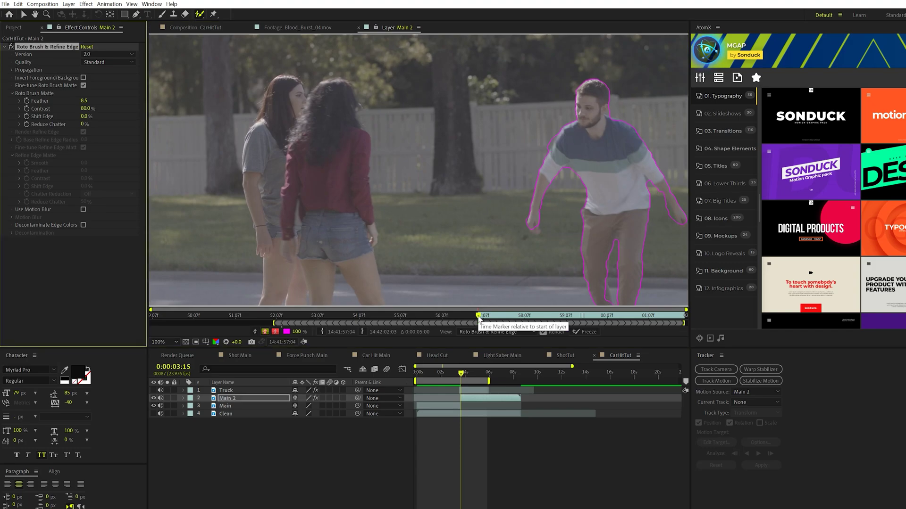
# Propagate the roto to the man's flailing pose, add his outstretched forearm to the matte, and shorten the Roto Brush span.
pyautogui.moveTo(478, 317)
pyautogui.mouseDown()
pyautogui.moveTo(487, 323)
pyautogui.moveTo(488, 312)
pyautogui.mouseUp()
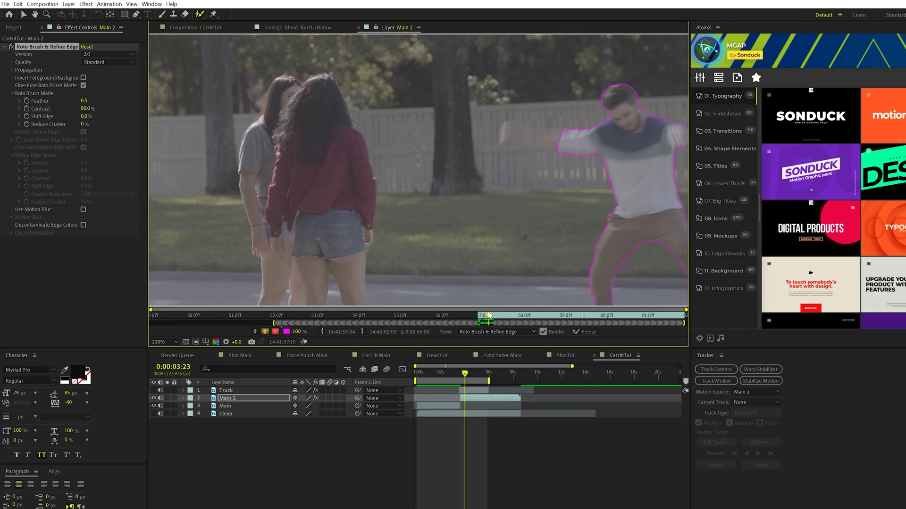
pyautogui.moveTo(522, 135); pyautogui.dragTo(505, 135)
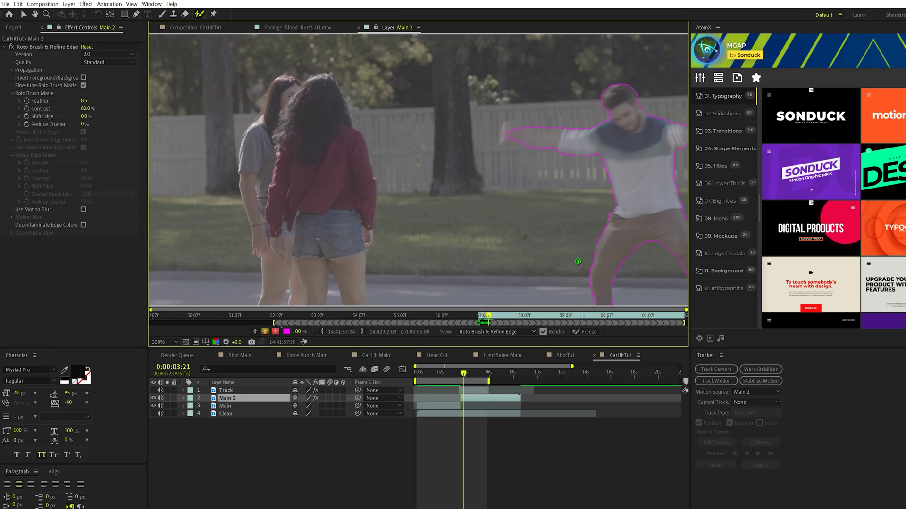
pyautogui.press(',')
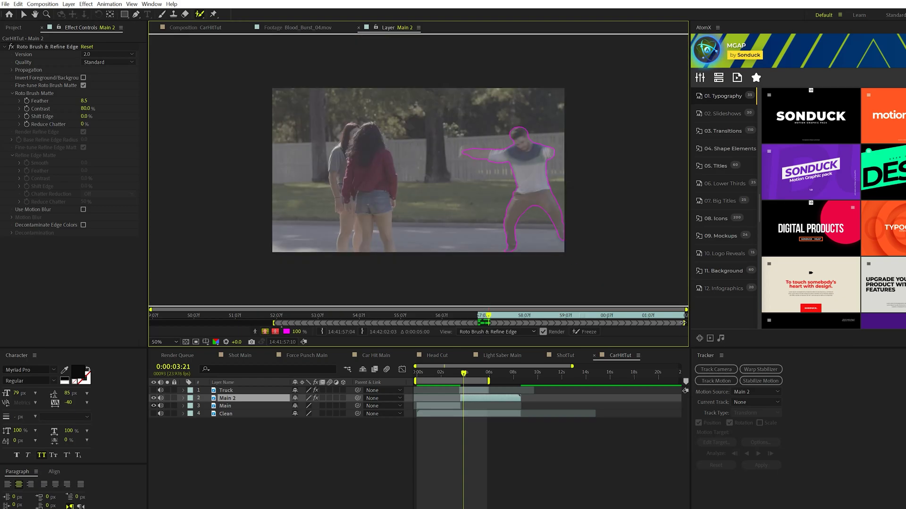
pyautogui.moveTo(683, 323); pyautogui.dragTo(506, 325)
pyautogui.press('\\')
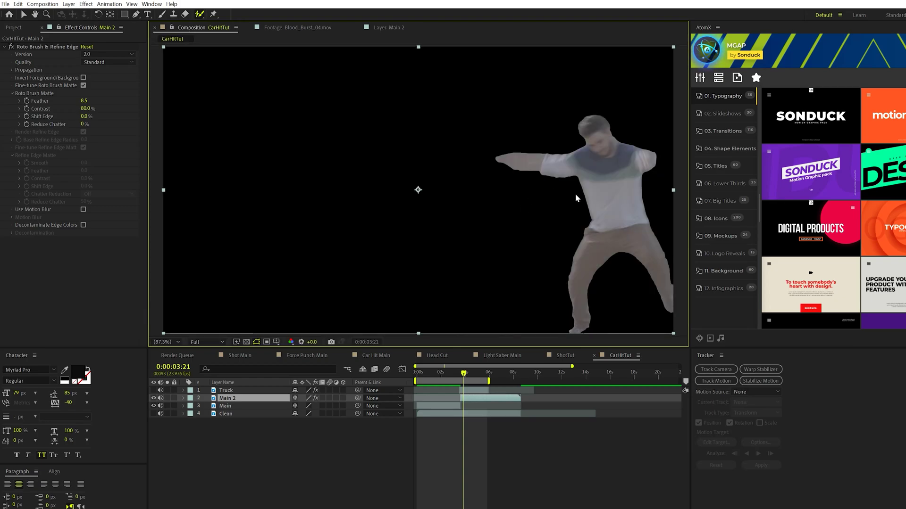
# Show the Clean and Truck layers and place Truck beneath the rotoscoped Main 2 layer.
pyautogui.click(153, 414)
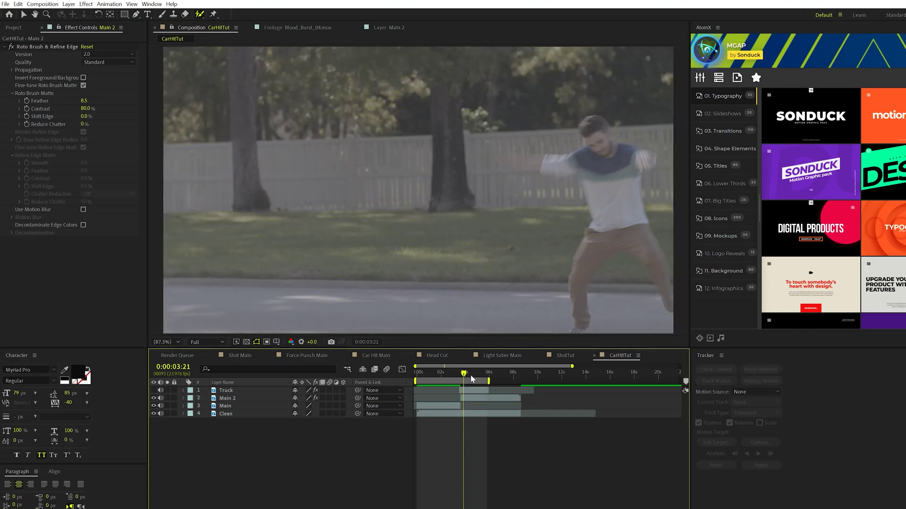
pyautogui.moveTo(462, 377); pyautogui.dragTo(471, 374)
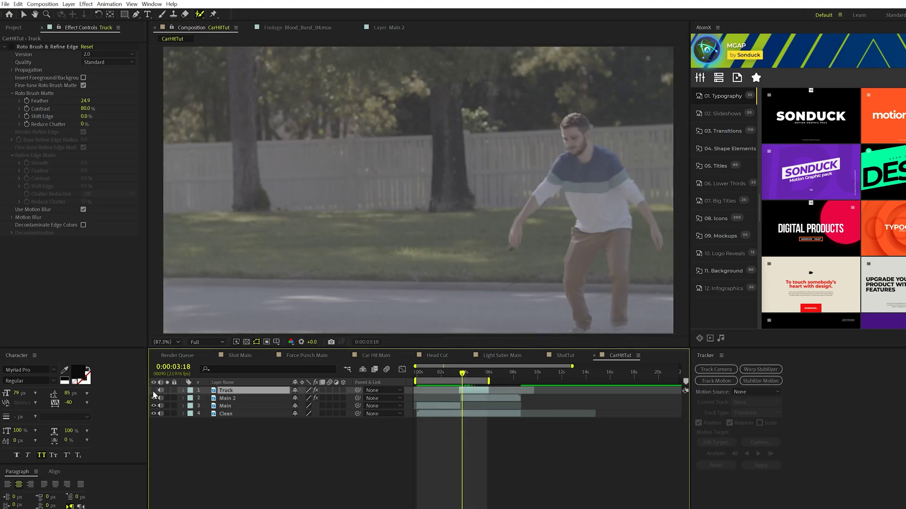
pyautogui.click(153, 390)
pyautogui.moveTo(228, 391); pyautogui.dragTo(225, 403)
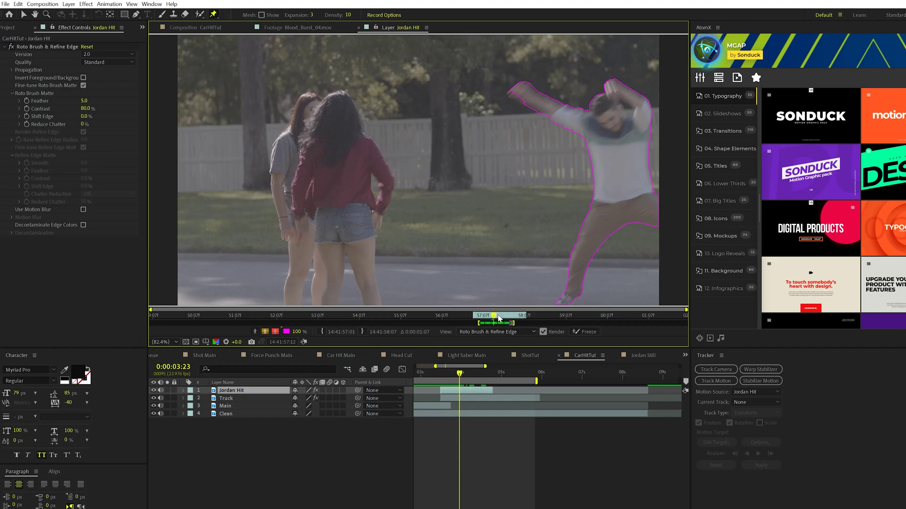
# Check the man's roto frames against the approaching truck and split his roto layer at the impact frame, 0:00:03:23.
pyautogui.moveTo(499, 318); pyautogui.dragTo(492, 321)
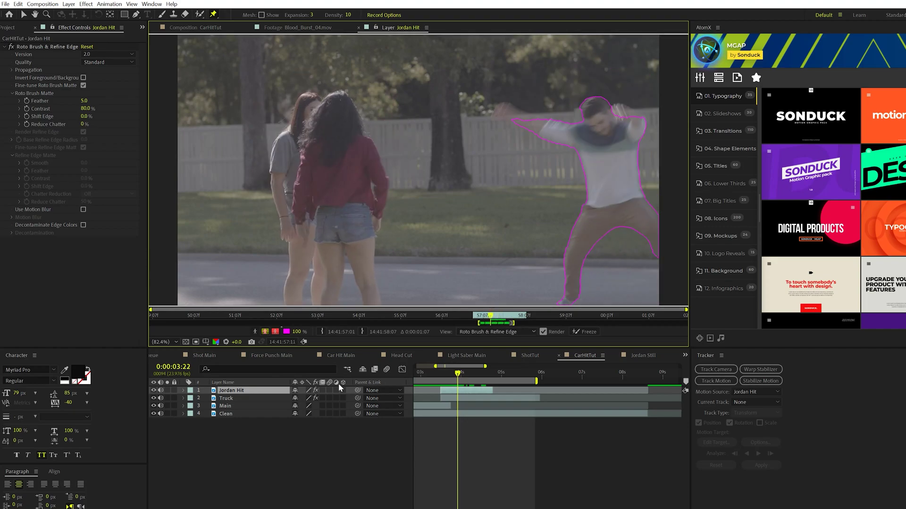
pyautogui.click(186, 29)
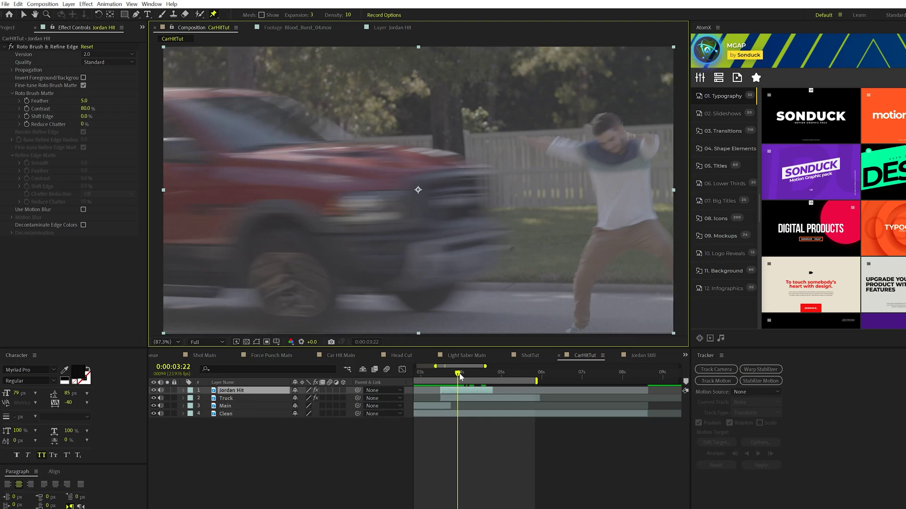
pyautogui.moveTo(460, 376); pyautogui.dragTo(464, 377)
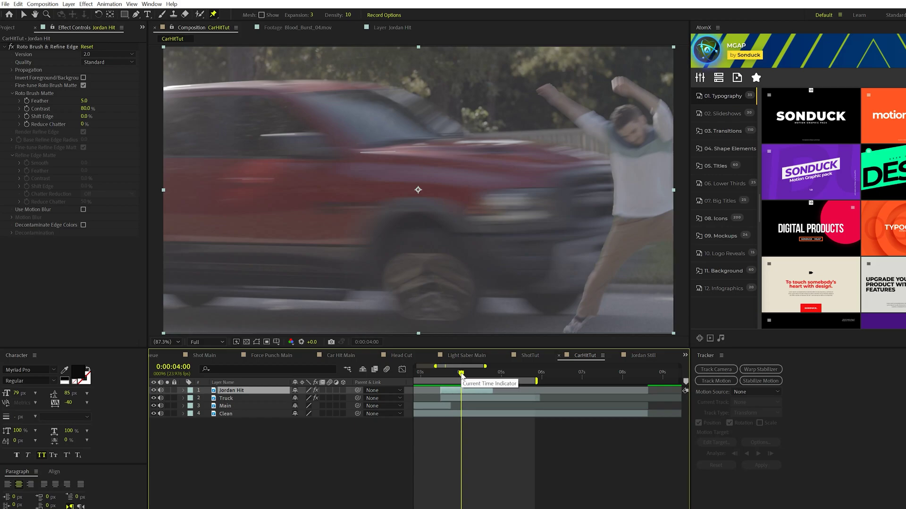
pyautogui.moveTo(461, 375); pyautogui.dragTo(460, 375)
pyautogui.hotkey('ctrl', 'd')
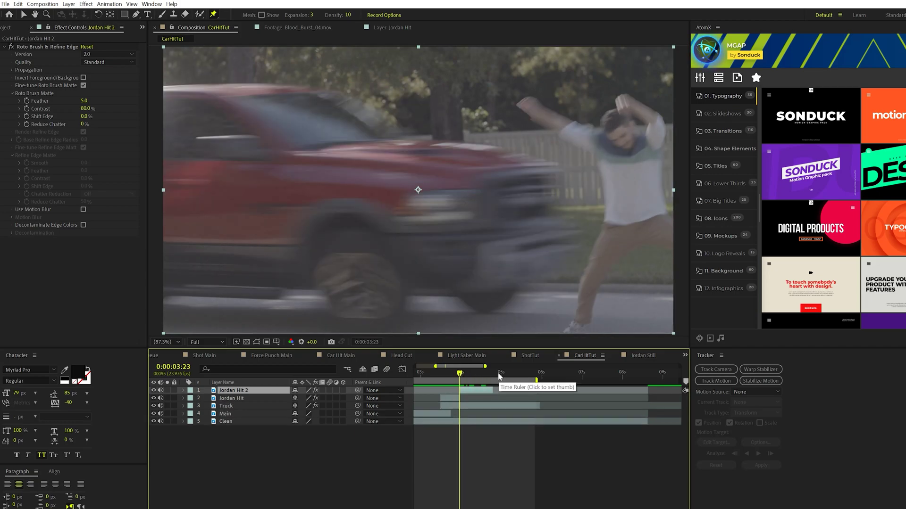
# Pre-compose the split-off roto segment, named with the actor's first name plus "Still", and freeze its frame at 0:00:03:23.
pyautogui.rightClick(469, 391)
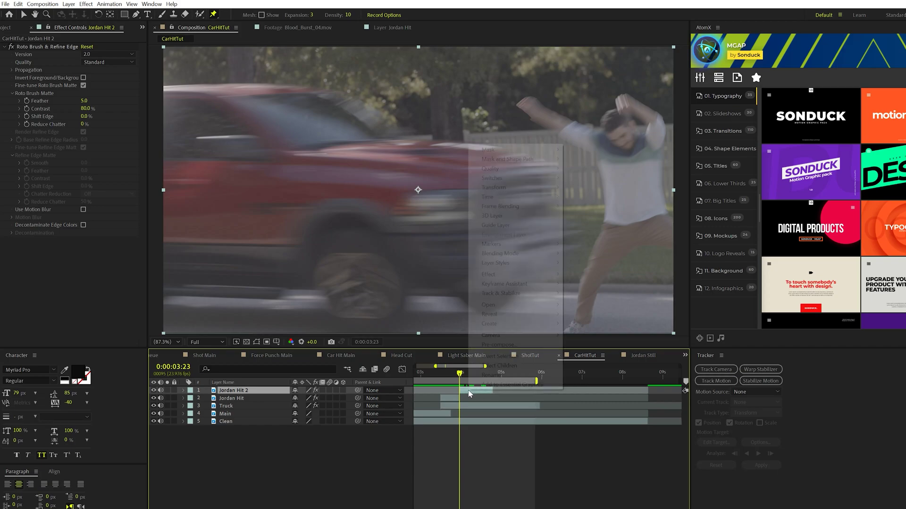
pyautogui.click(489, 346)
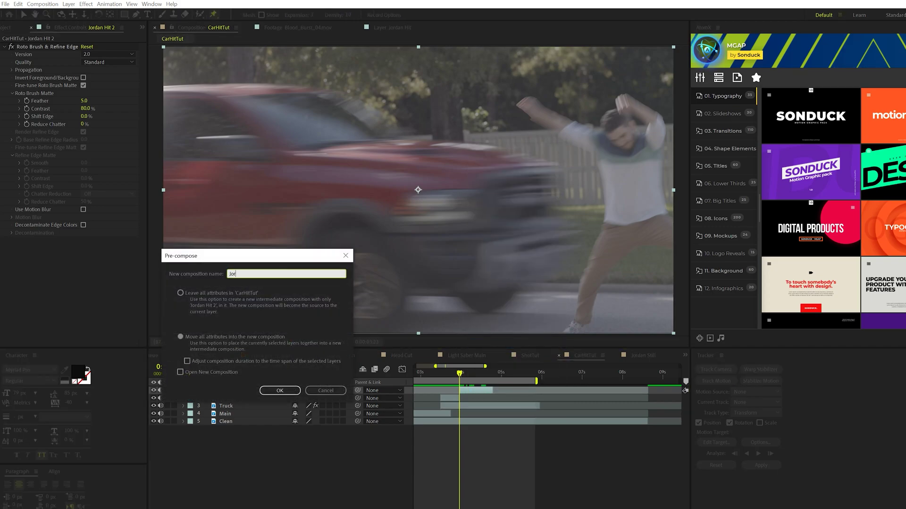
pyautogui.press('Return')
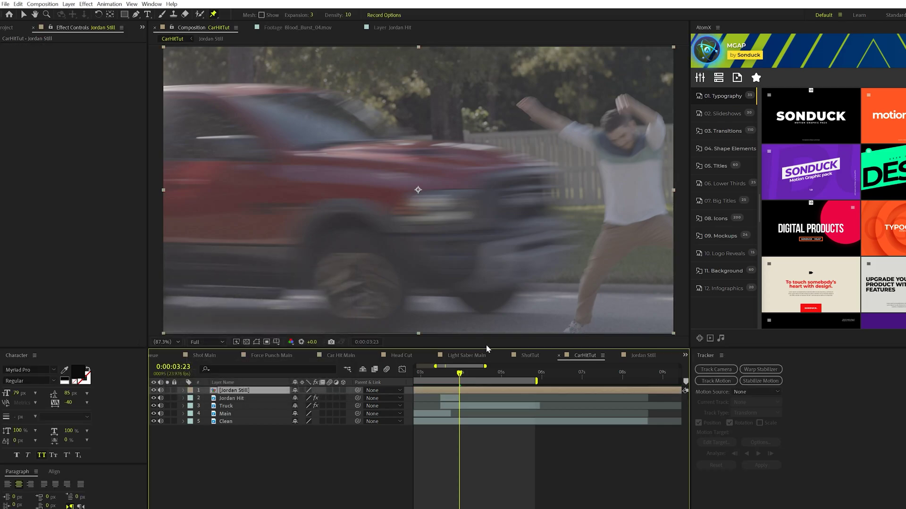
pyautogui.rightClick(451, 142)
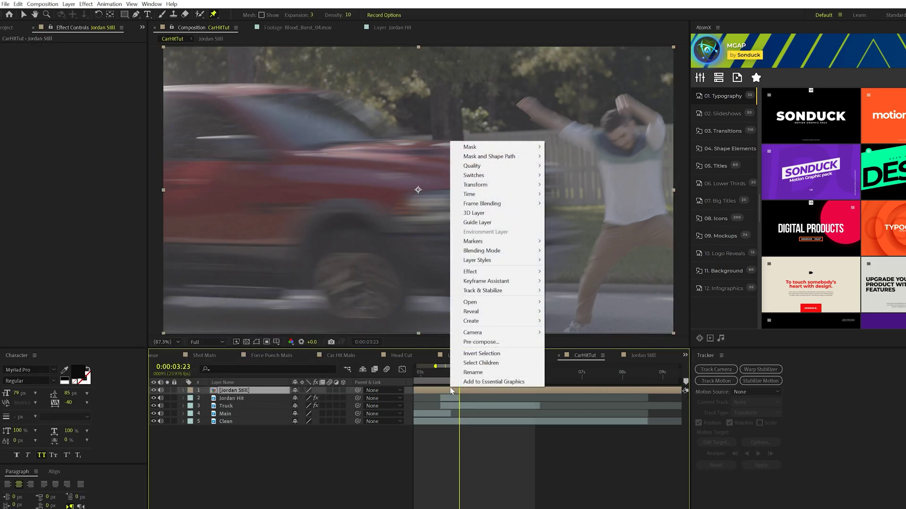
pyautogui.moveTo(483, 191)
pyautogui.click(566, 222)
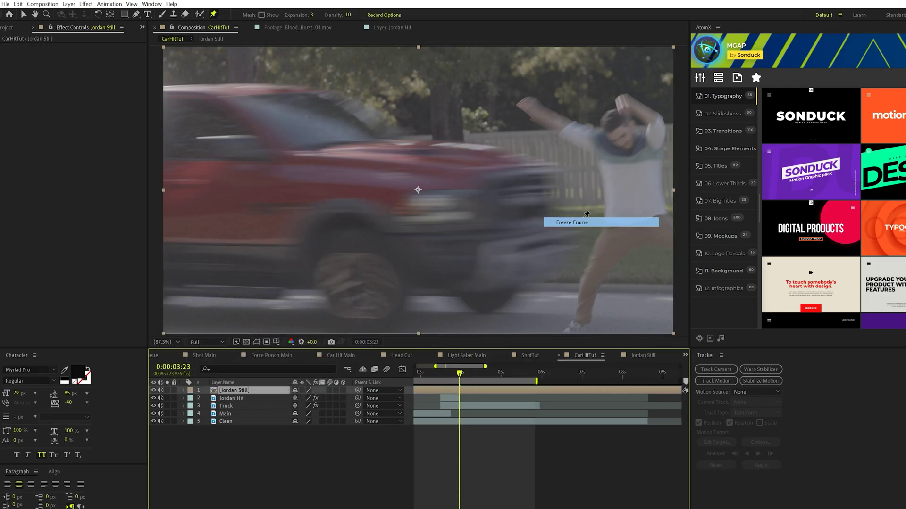
# Add puppet pins to the still man's forearm, chest and leg, then pose his arm onto the hood and shift his leg at 0:00:04:00.
pyautogui.click(547, 114)
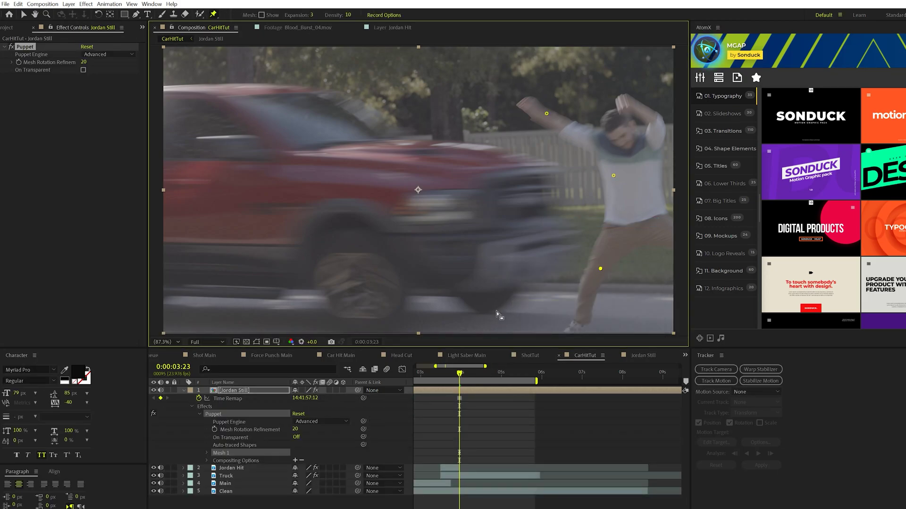
pyautogui.moveTo(459, 375); pyautogui.dragTo(462, 376)
pyautogui.moveTo(546, 114); pyautogui.dragTo(508, 142)
pyautogui.moveTo(600, 268); pyautogui.dragTo(589, 266)
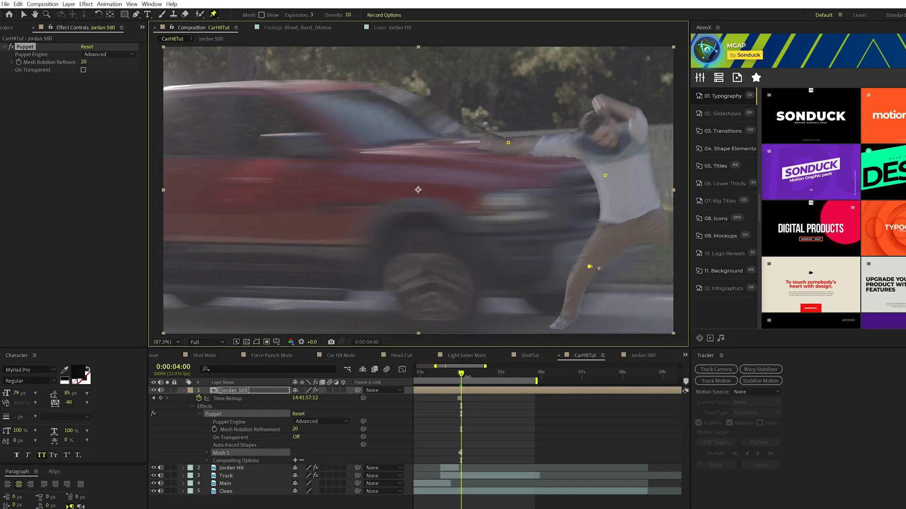
# Keyframe the still's position from 960, 540 at 0:00:04:00 to 1921, 540 at 0:00:04:02 and enable motion blur on it.
pyautogui.hotkey('shift', 'p')
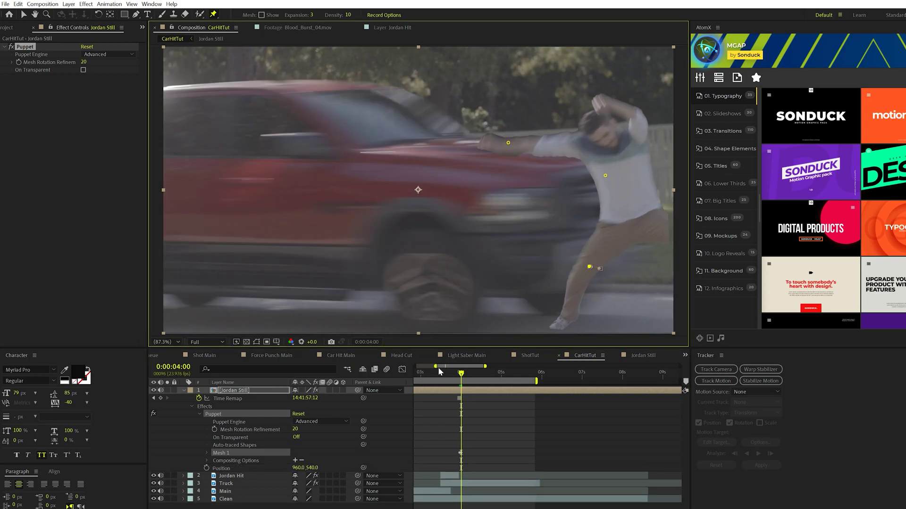
pyautogui.click(205, 468)
pyautogui.press('pagedown')
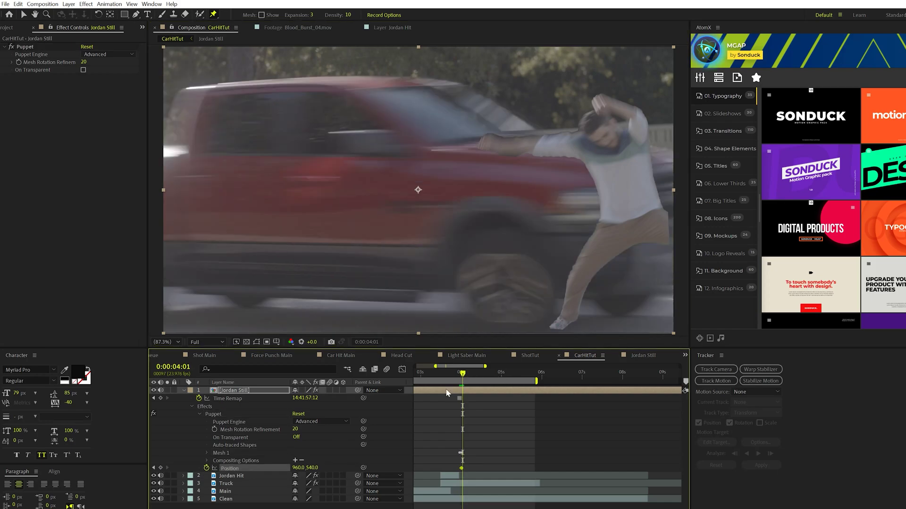
pyautogui.moveTo(298, 468); pyautogui.dragTo(521, 391)
pyautogui.press('pagedown')
pyautogui.moveTo(298, 467); pyautogui.dragTo(500, 467)
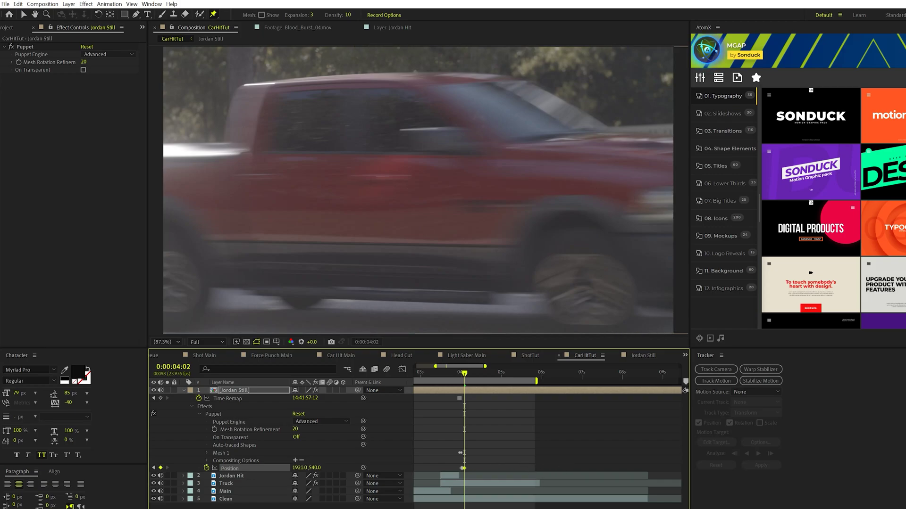
pyautogui.moveTo(563, 468); pyautogui.dragTo(562, 468)
pyautogui.click(561, 468)
pyautogui.click(329, 390)
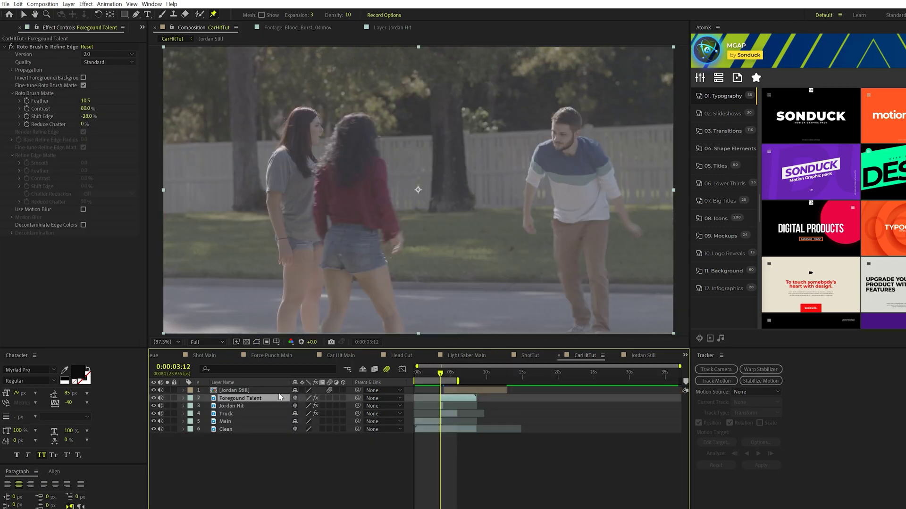
# Examine the Foregound Talent roto in front of the passing truck and play the truck-hit composite from the start.
pyautogui.moveTo(441, 374); pyautogui.dragTo(443, 374)
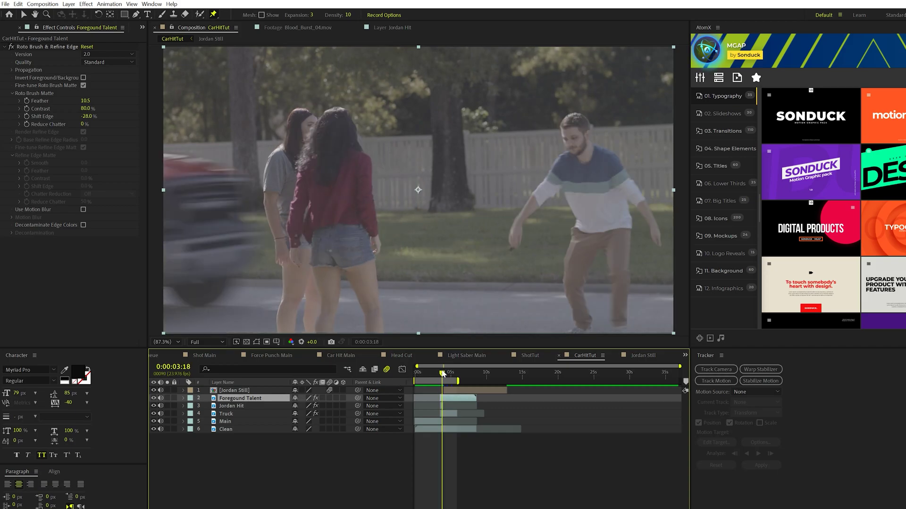
pyautogui.click(53, 46)
pyautogui.press('space')
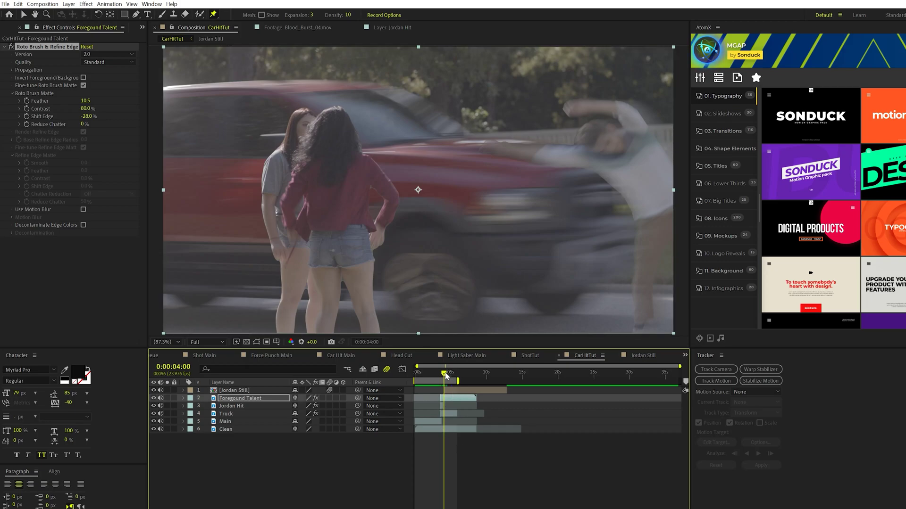
pyautogui.press('space')
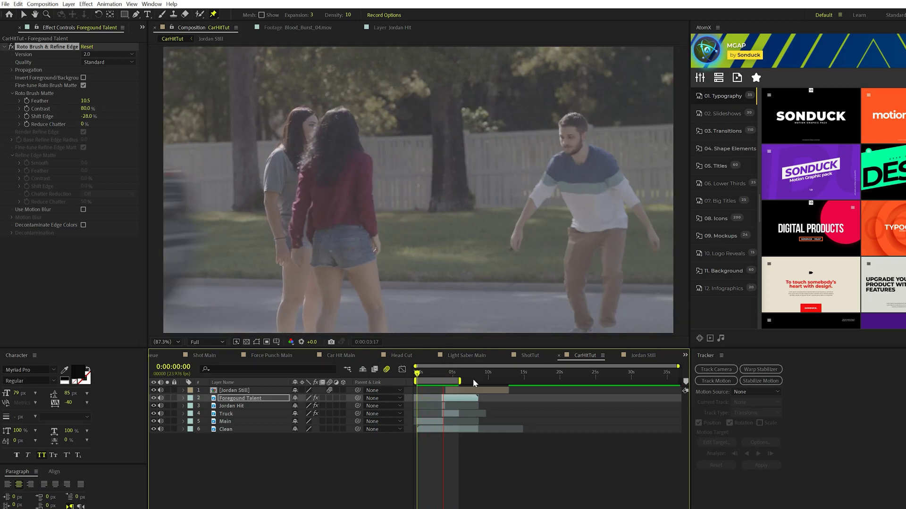
pyautogui.press('space')
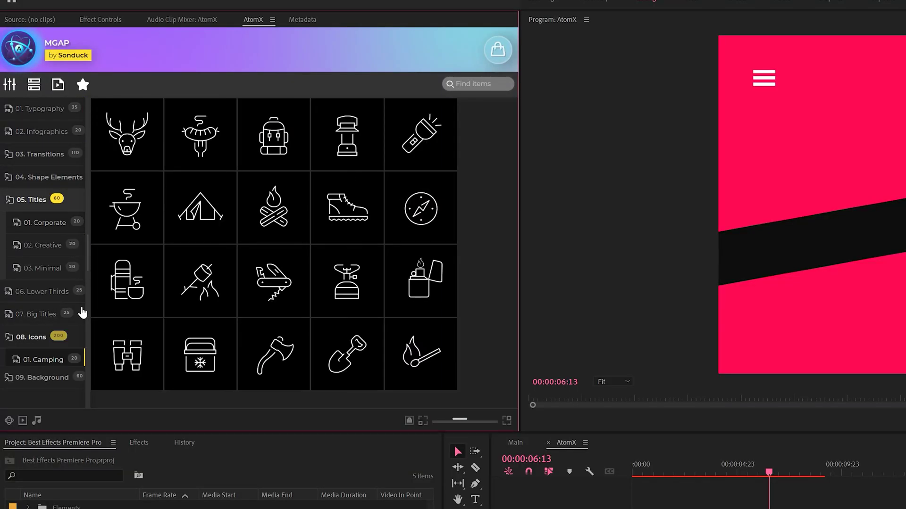
# Browse the MGAP typography templates, add Typography_03 to the AtomX sequence and open its settings for editing.
pyautogui.scroll(-3, 43, 330)
pyautogui.click(30, 399)
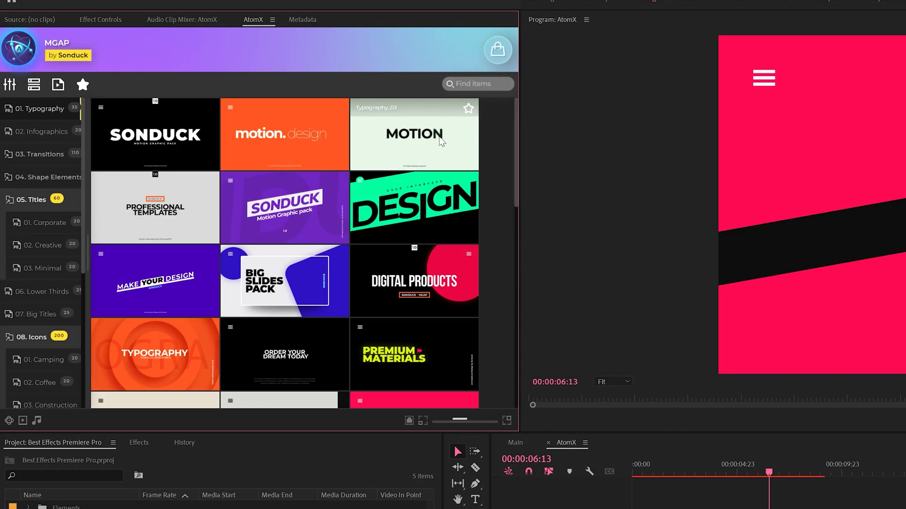
pyautogui.moveTo(438, 140); pyautogui.dragTo(710, 462)
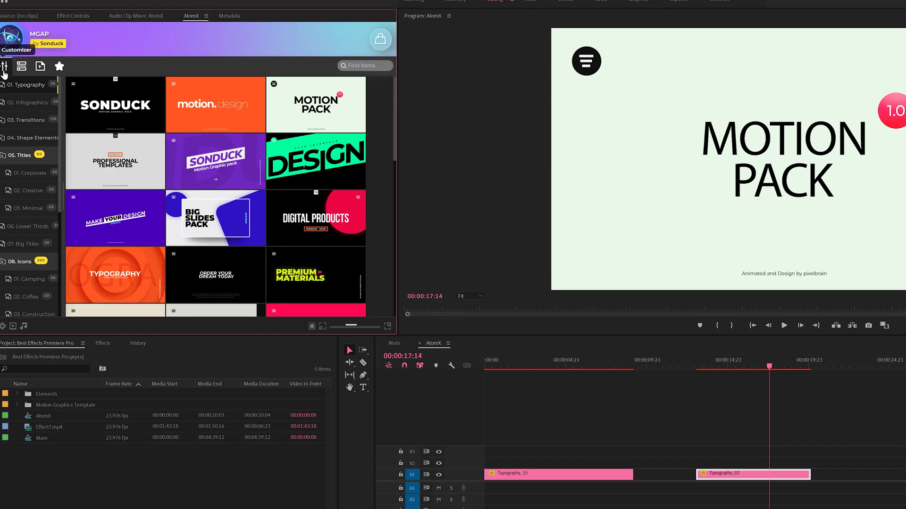
pyautogui.click(9, 84)
pyautogui.click(317, 84)
pyautogui.doubleClick(97, 126)
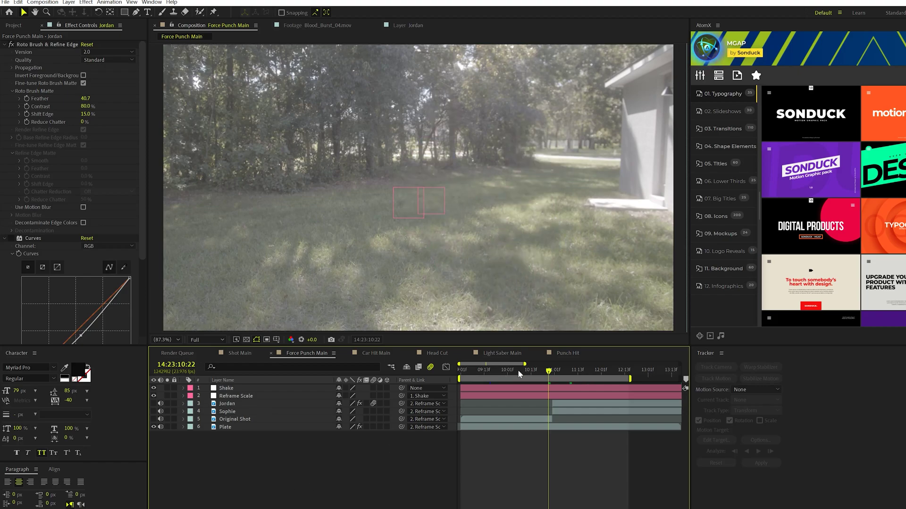
# Play the original Force Punch Main shot and show the woman's layer at the punch cut, 14:23:10:23.
pyautogui.press('space')
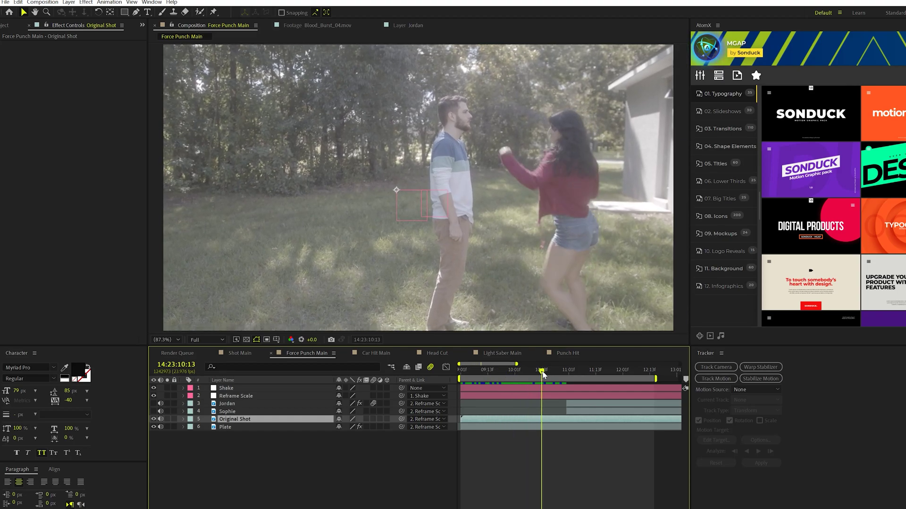
pyautogui.moveTo(542, 374); pyautogui.dragTo(615, 375)
pyautogui.click(154, 411)
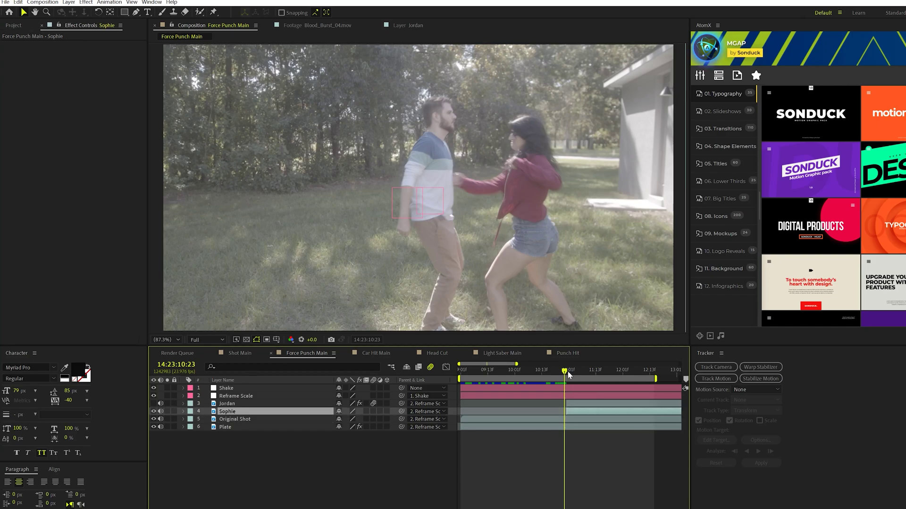
pyautogui.moveTo(567, 373); pyautogui.dragTo(575, 372)
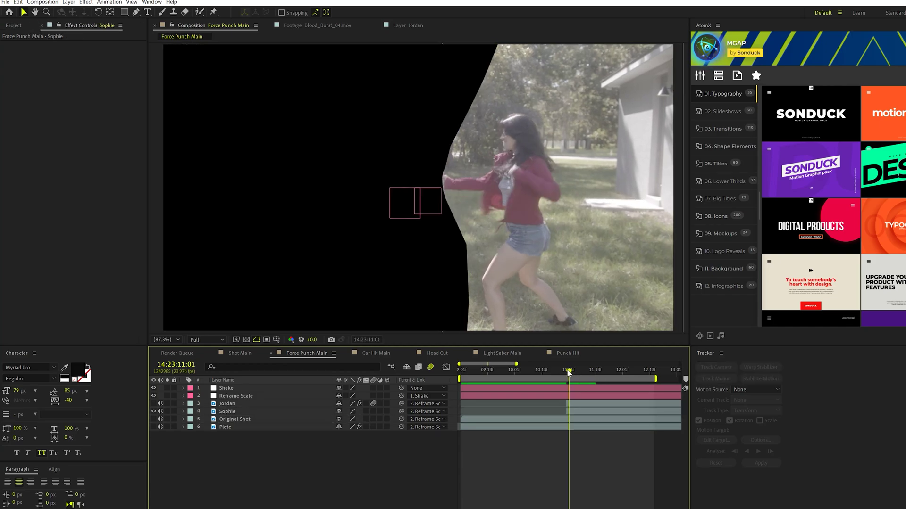
pyautogui.moveTo(568, 373); pyautogui.dragTo(594, 372)
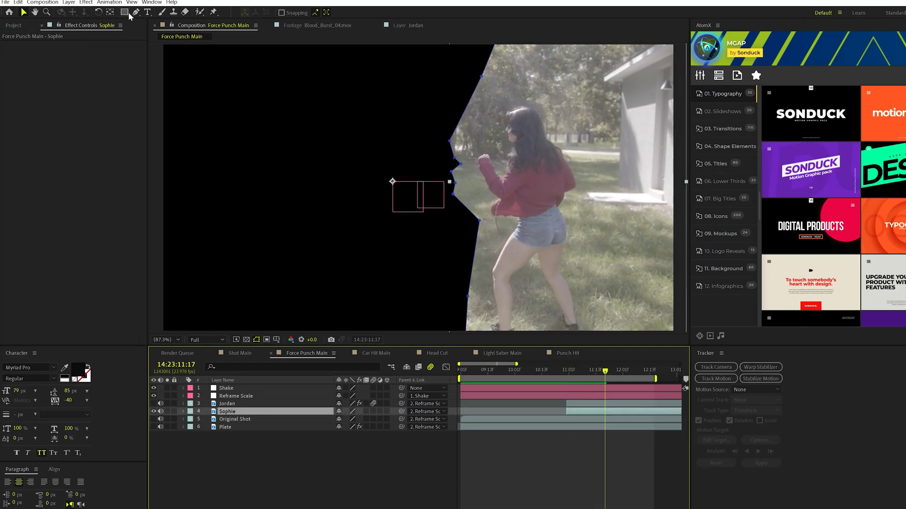
# Examine the man's Roto Brush cut-out in isolation and within the composite as he is thrown back.
pyautogui.click(135, 13)
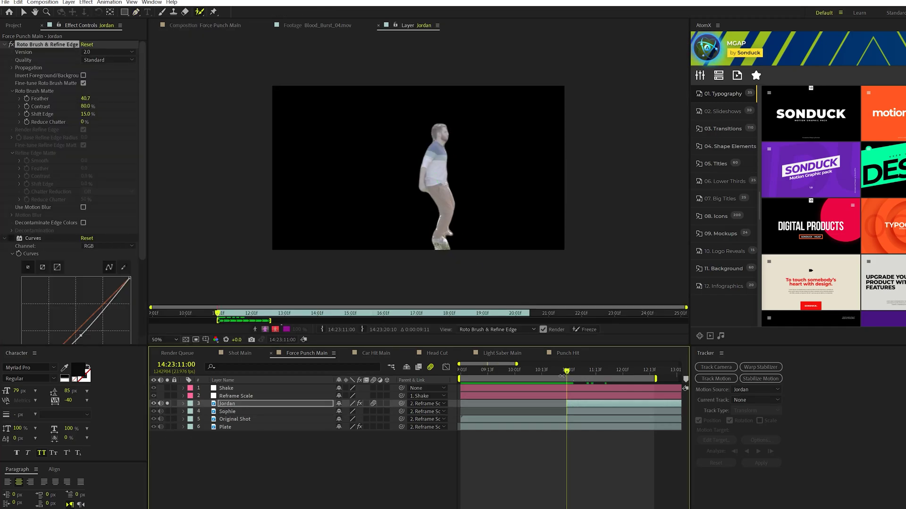
pyautogui.moveTo(562, 375); pyautogui.dragTo(608, 373)
pyautogui.click(218, 27)
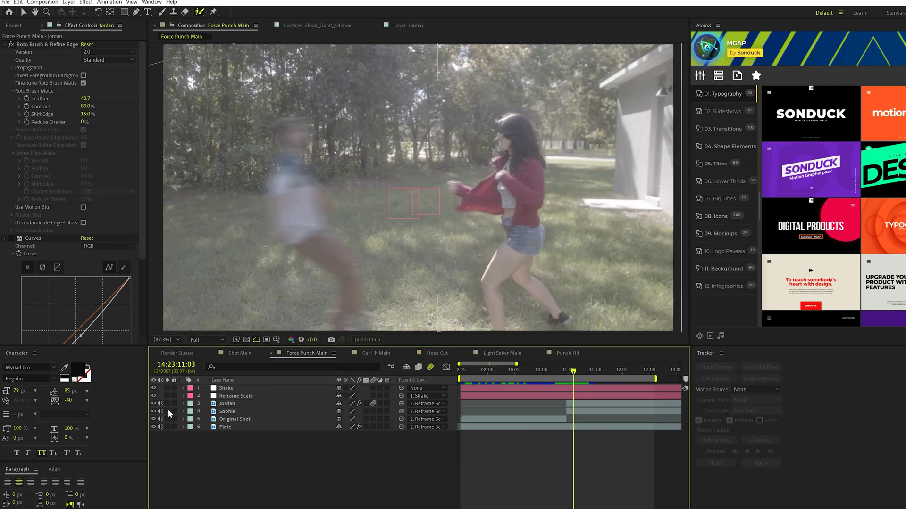
pyautogui.click(168, 410)
pyautogui.click(168, 409)
pyautogui.click(168, 403)
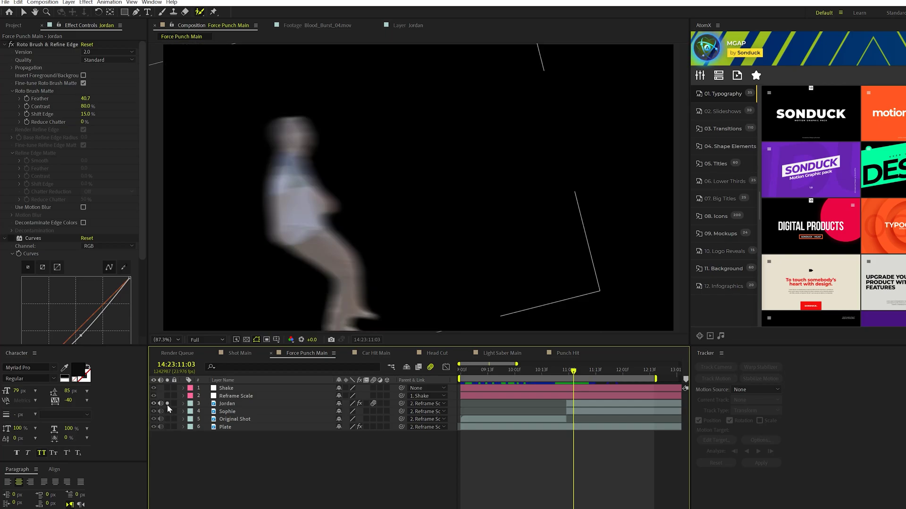
pyautogui.click(167, 404)
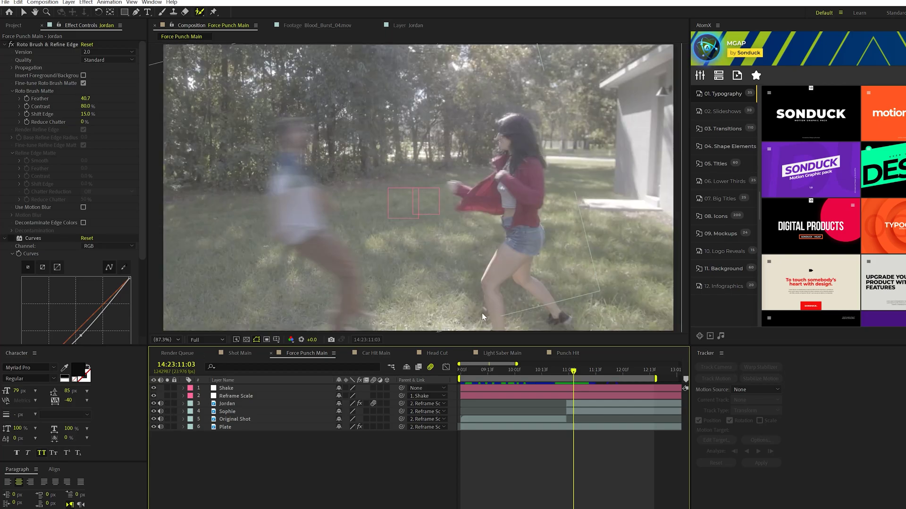
pyautogui.moveTo(581, 372); pyautogui.dragTo(578, 372)
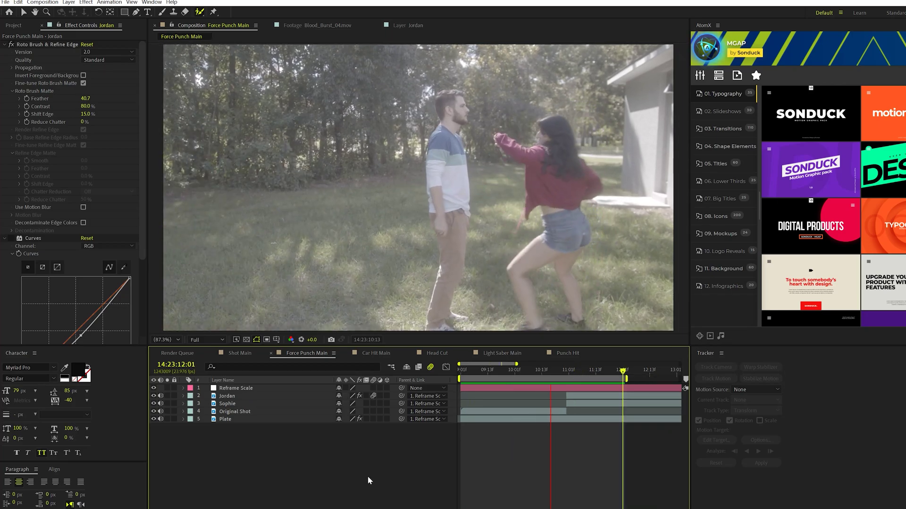
# Review the man's Curves and Brightness & Contrast effects and the animated layers' keyframes, playing the moment of the punch.
pyautogui.moveTo(565, 368)
pyautogui.mouseDown()
pyautogui.moveTo(583, 369)
pyautogui.moveTo(575, 370)
pyautogui.mouseUp()
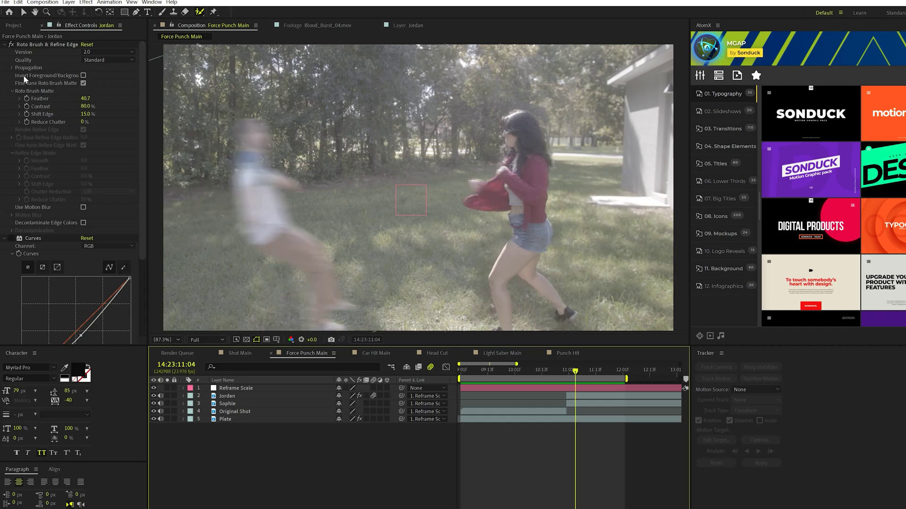
pyautogui.scroll(-4, 55, 256)
pyautogui.click(12, 317)
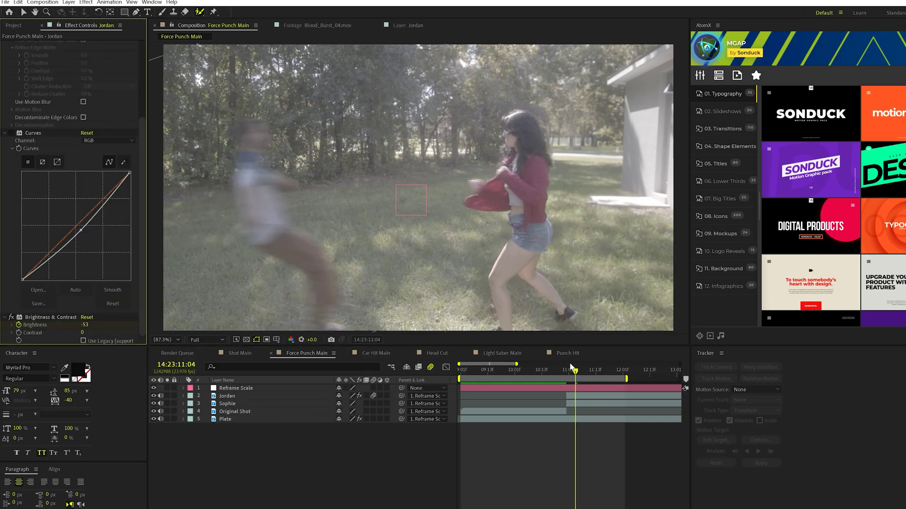
pyautogui.press('u')
pyautogui.moveTo(567, 372); pyautogui.dragTo(576, 372)
pyautogui.press('space')
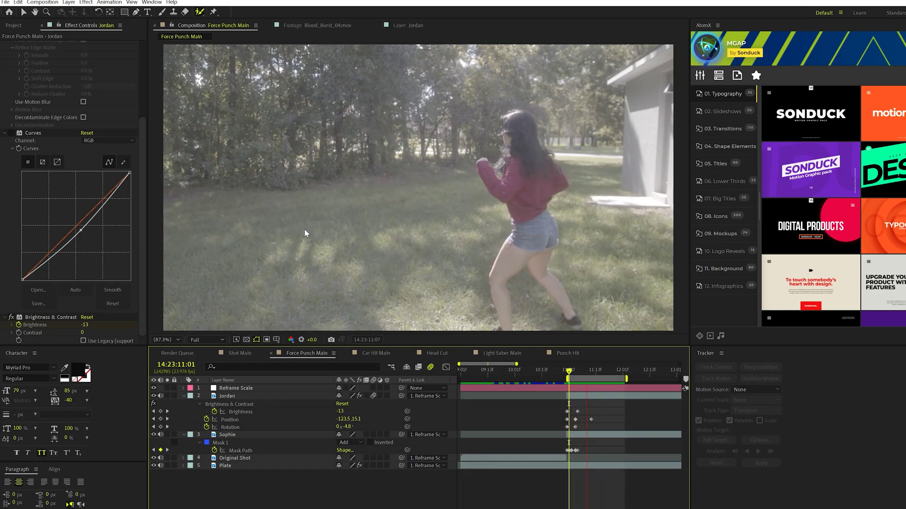
pyautogui.press('space')
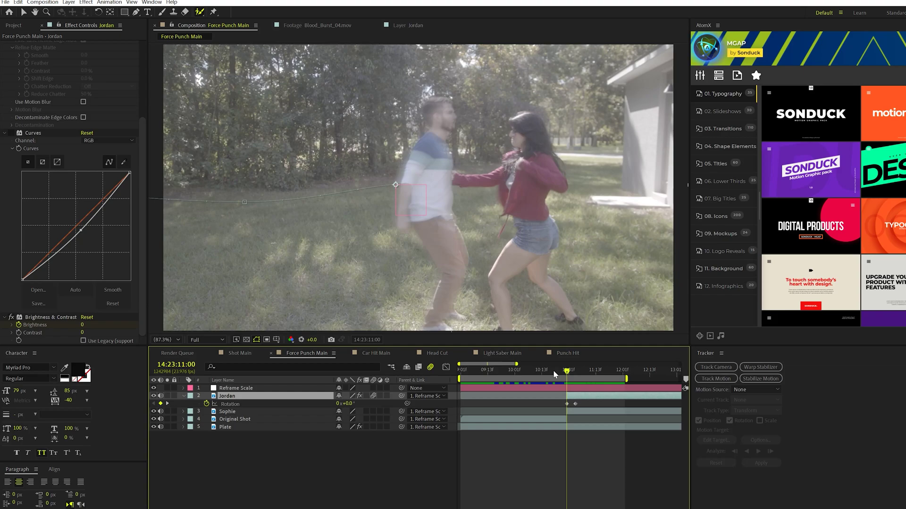
# Remove the man's existing position and rotation keyframes and start new ones for both at 14:23:11:00.
pyautogui.hotkey('shift', 'p')
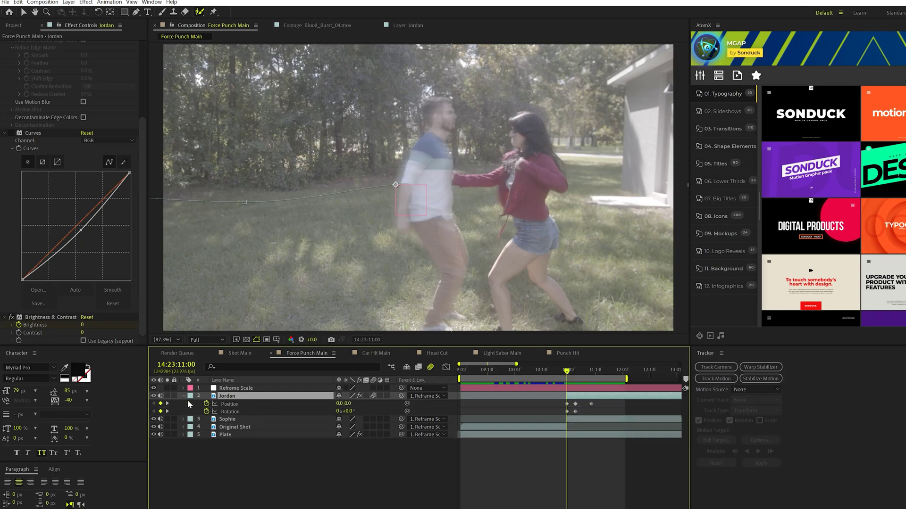
pyautogui.click(206, 404)
pyautogui.click(206, 411)
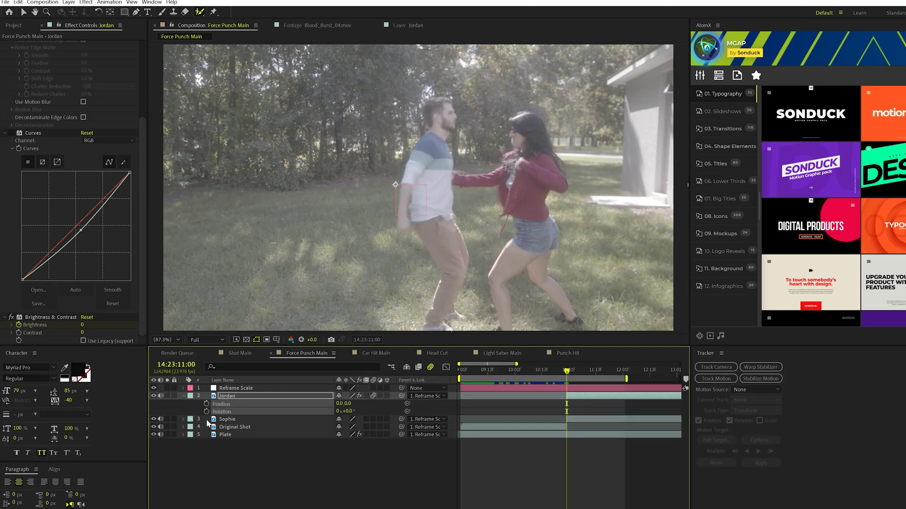
pyautogui.press('space')
pyautogui.click(324, 411)
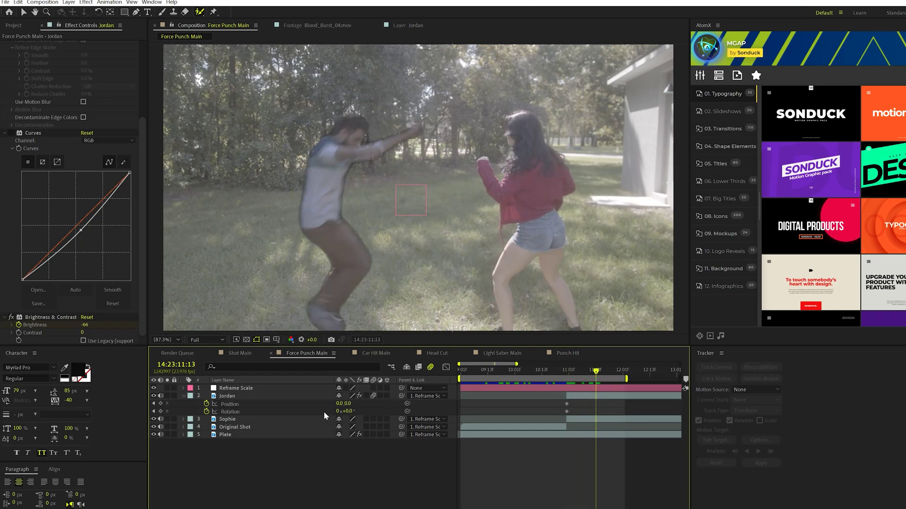
# Keyframe the man's position at about -710, 0 at 14:23:11:13, tilt him with a rotation keyframe and play the result.
pyautogui.moveTo(339, 405); pyautogui.dragTo(19, 408)
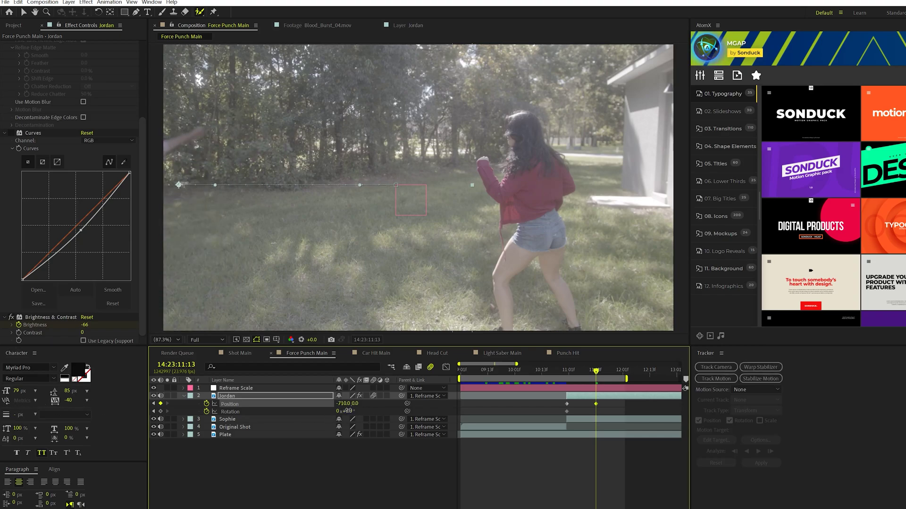
pyautogui.moveTo(348, 411); pyautogui.dragTo(331, 412)
pyautogui.press('space')
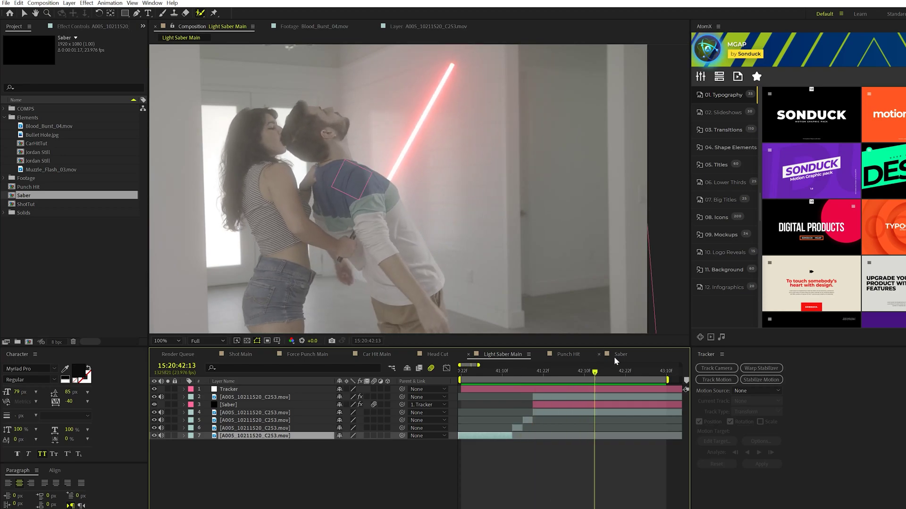
# Create a solid named Saber in the Saber composition and apply the Video Copilot Saber effect to it.
pyautogui.click(616, 356)
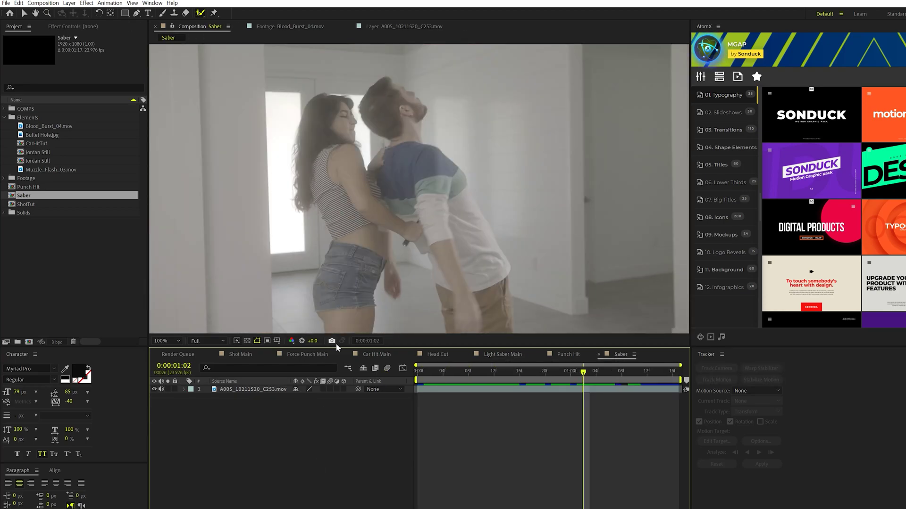
pyautogui.hotkey('ctrl', 'y')
pyautogui.write('Saber')
pyautogui.press('Return')
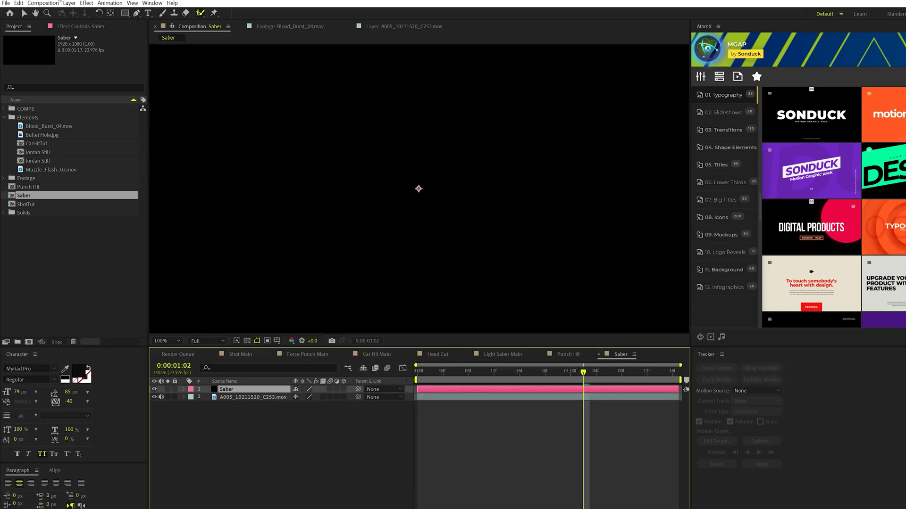
pyautogui.click(86, 3)
pyautogui.moveTo(128, 300)
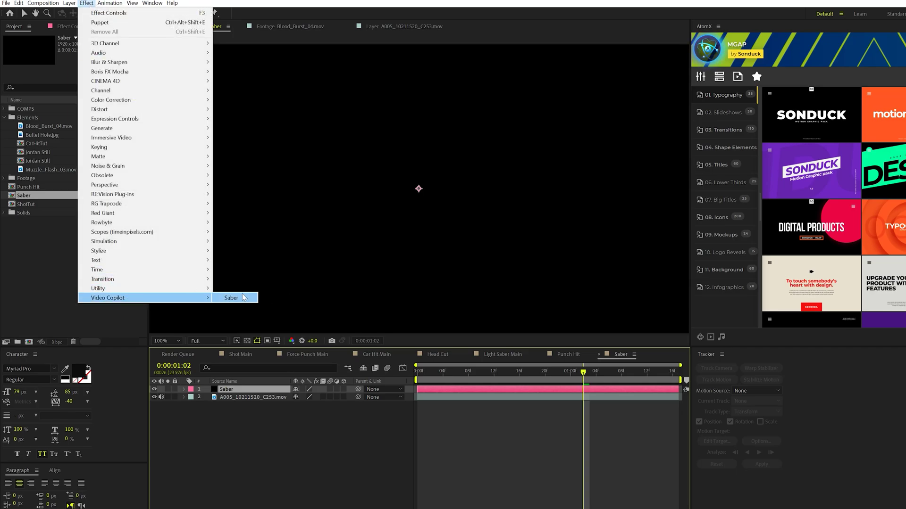
pyautogui.click(232, 298)
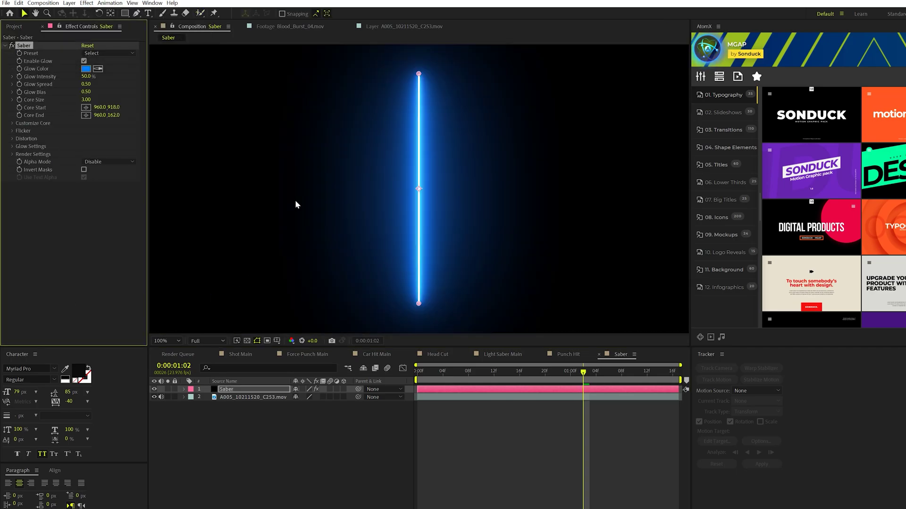
# Set the Saber effect's Composite Settings to Transparent so the footage shows behind the blade.
pyautogui.click(96, 54)
pyautogui.click(26, 154)
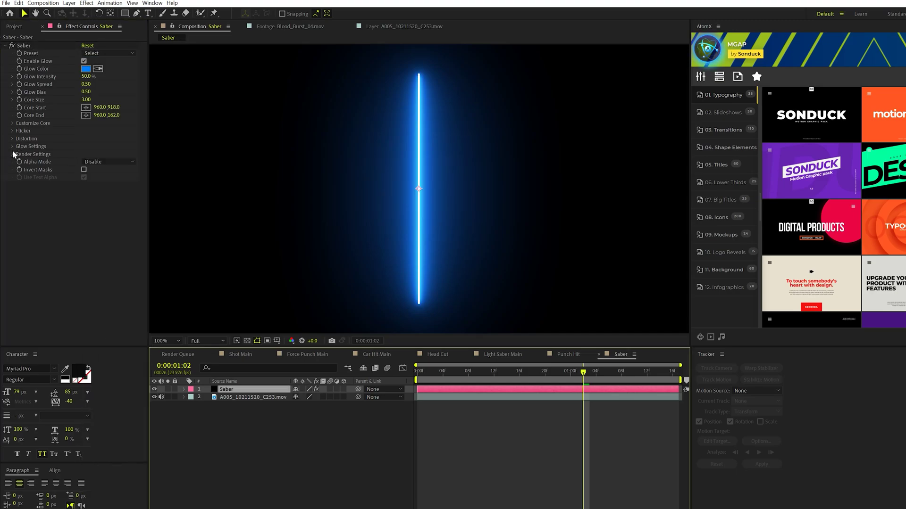
pyautogui.click(12, 154)
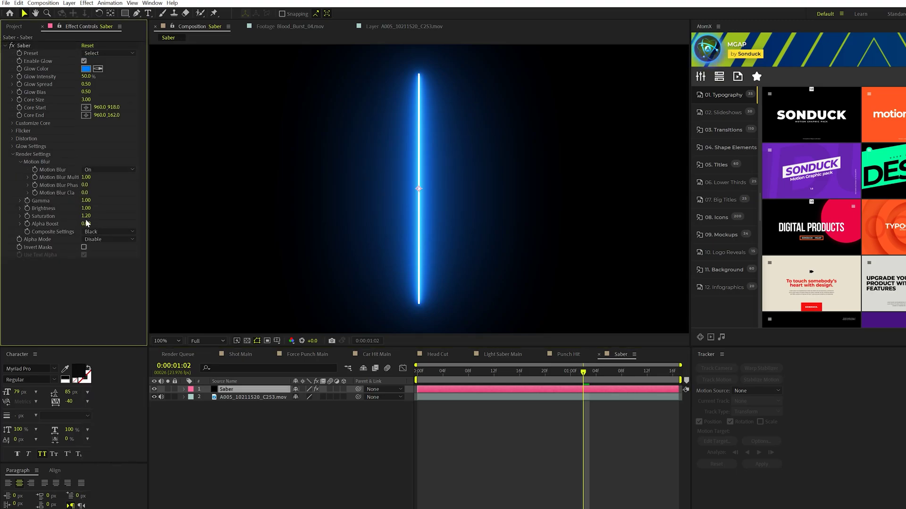
pyautogui.click(92, 234)
pyautogui.click(101, 242)
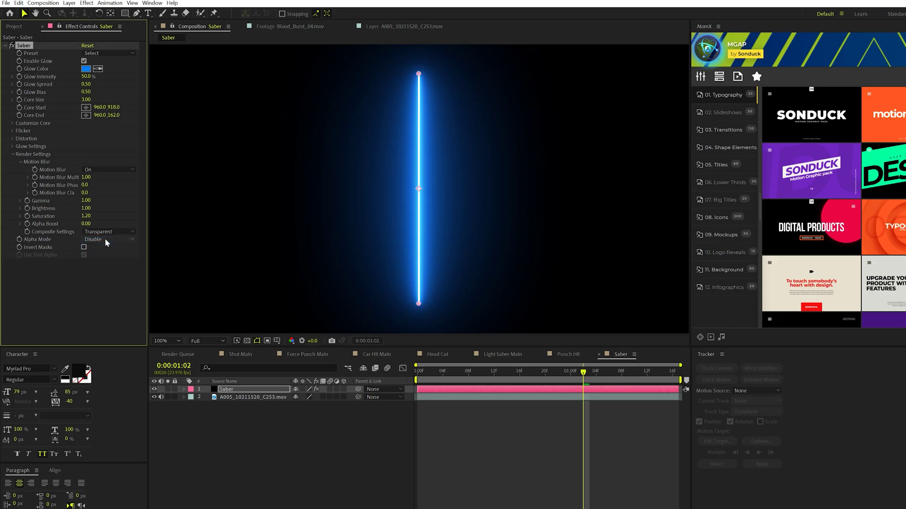
# Place the saber's Core End on the man's shoulder at 1044, 433 and its Core Start at 1272, 108.
pyautogui.click(86, 115)
pyautogui.click(444, 156)
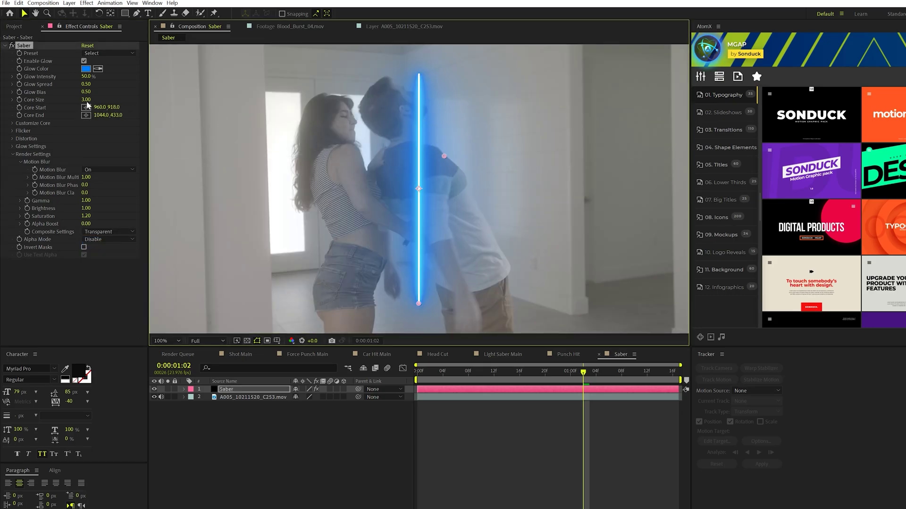
pyautogui.click(87, 108)
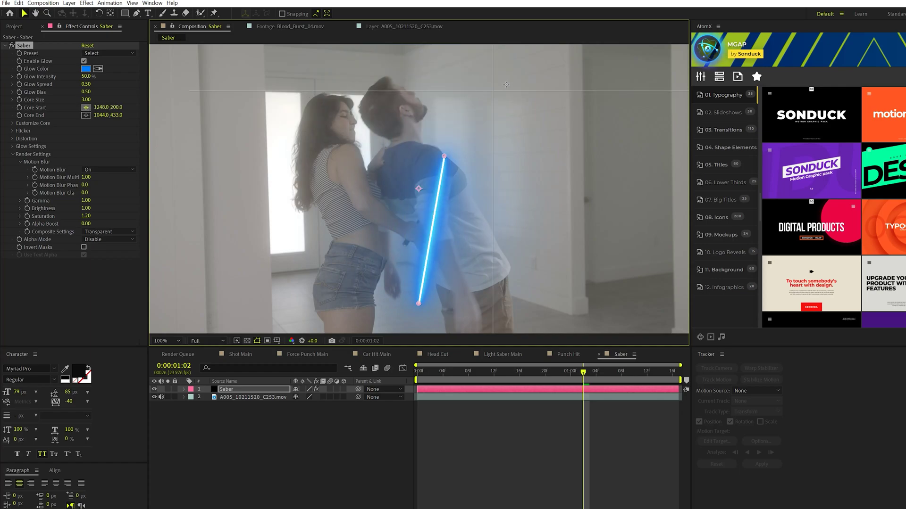
pyautogui.click(512, 60)
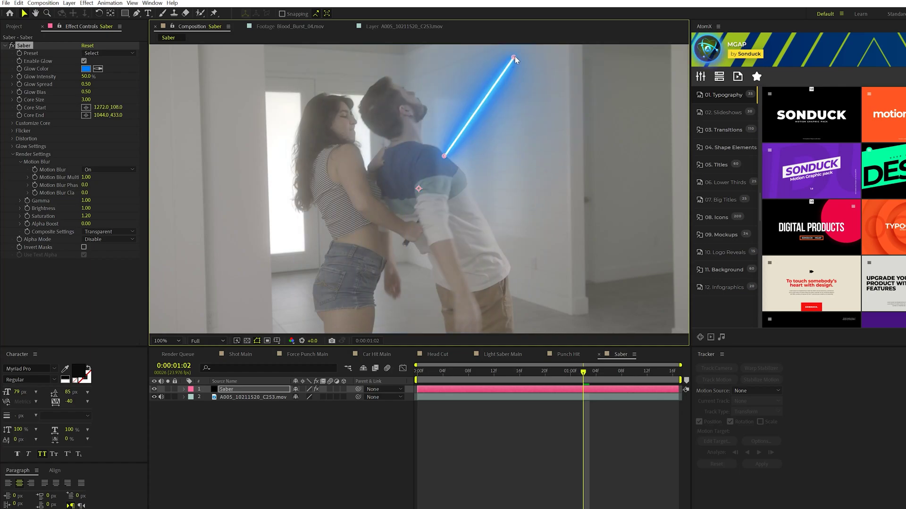
# Set the saber's Core Size to 7 and change its Glow Color to red.
pyautogui.click(86, 99)
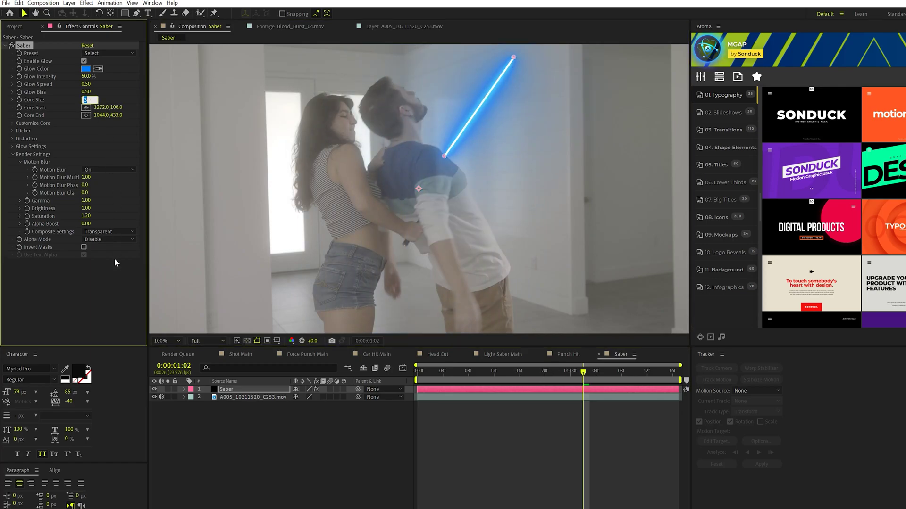
pyautogui.click(103, 295)
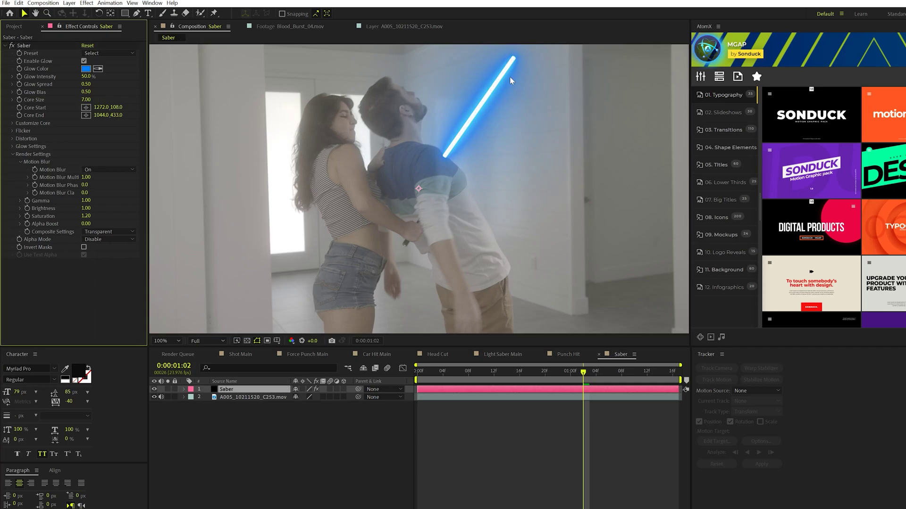
pyautogui.click(84, 69)
pyautogui.moveTo(419, 366); pyautogui.dragTo(421, 447)
pyautogui.press('Return')
# Set the Saber layer's blending mode to Screen and inspect where the blade meets the man's shoulder.
pyautogui.click(320, 439)
pyautogui.press('F4')
pyautogui.click(293, 388)
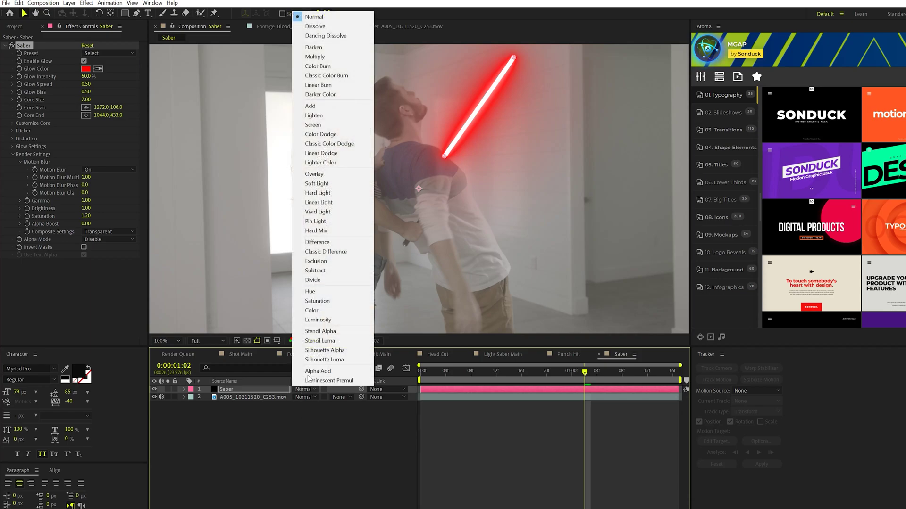
pyautogui.click(332, 131)
pyautogui.click(367, 442)
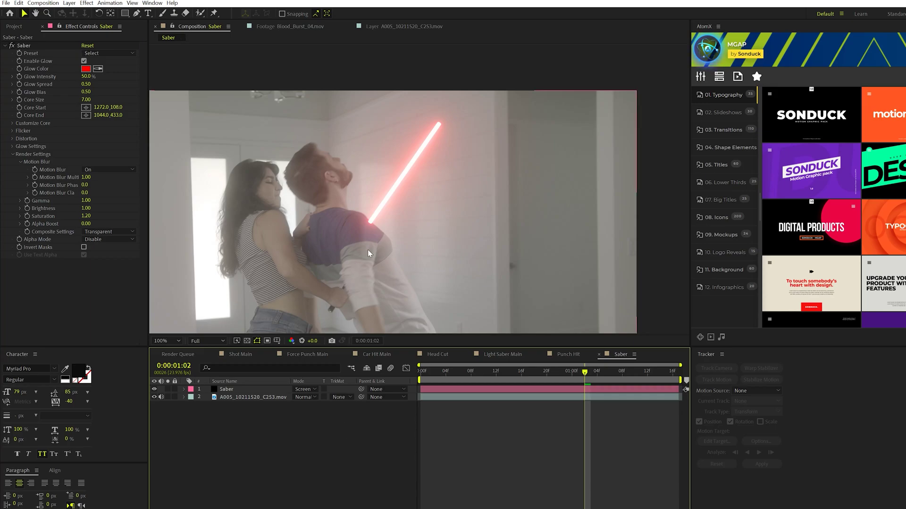
pyautogui.scroll(4, 376, 219)
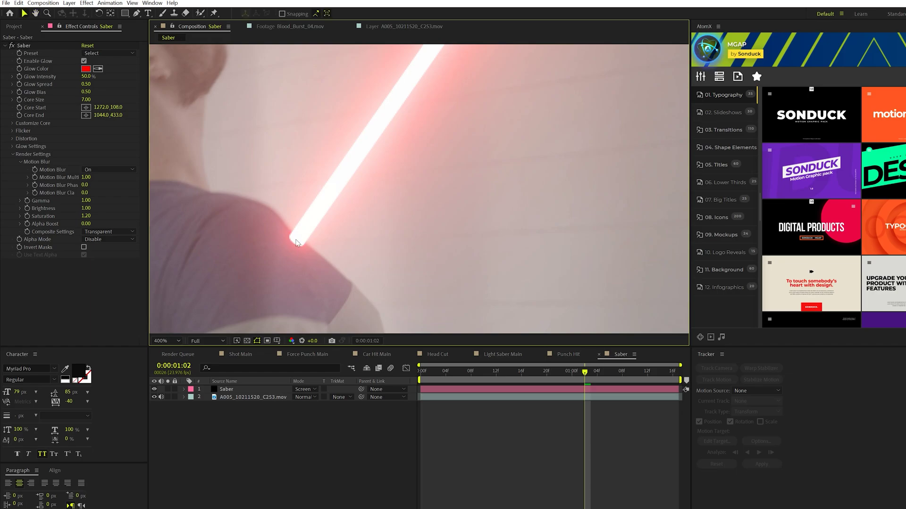
pyautogui.scroll(-2, 308, 265)
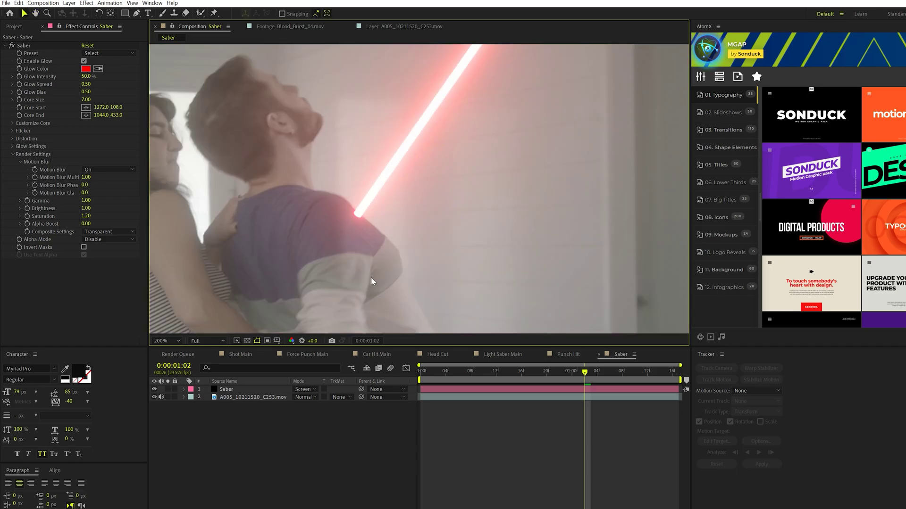
pyautogui.scroll(-1, 385, 269)
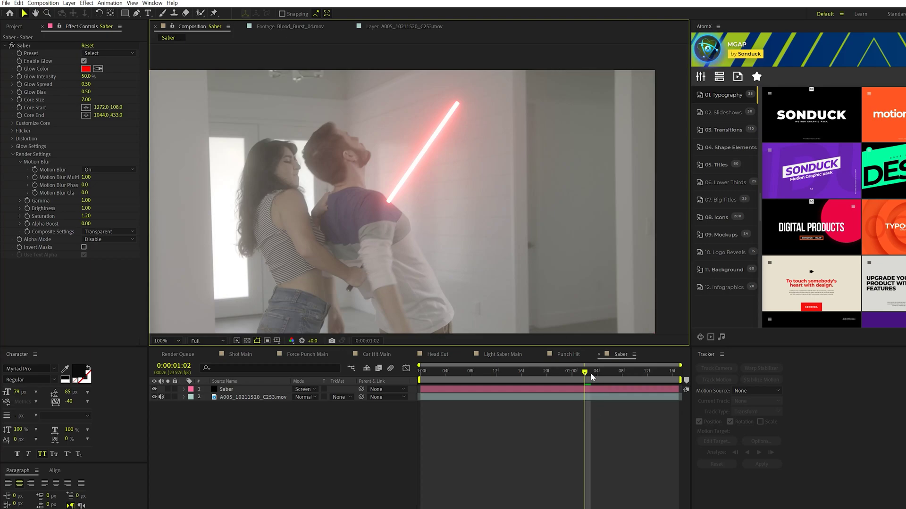
# Trim the start of the Saber layer to 0:00:00:21.
pyautogui.moveTo(586, 372); pyautogui.dragTo(553, 382)
pyautogui.moveTo(420, 391); pyautogui.dragTo(536, 394)
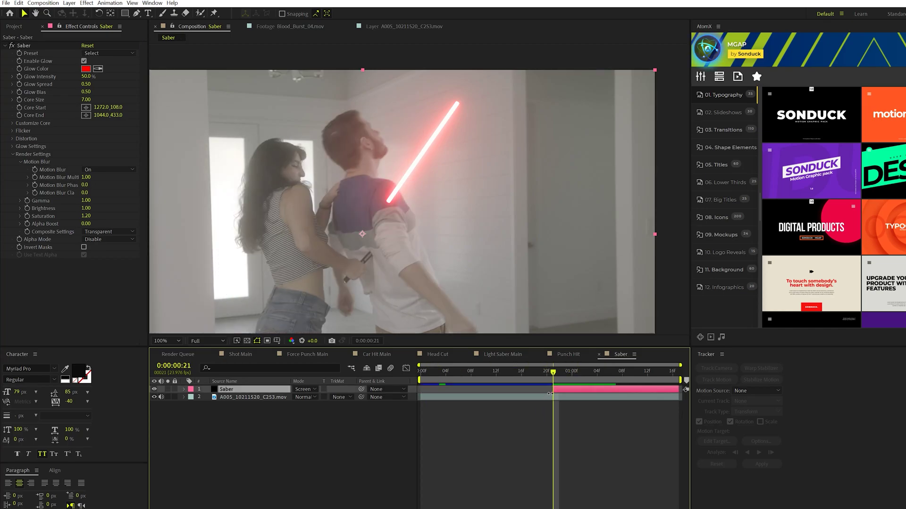
# Duplicate the A005_10211520_C253.mov footage layer and activate the Roto Brush tool.
pyautogui.click(230, 399)
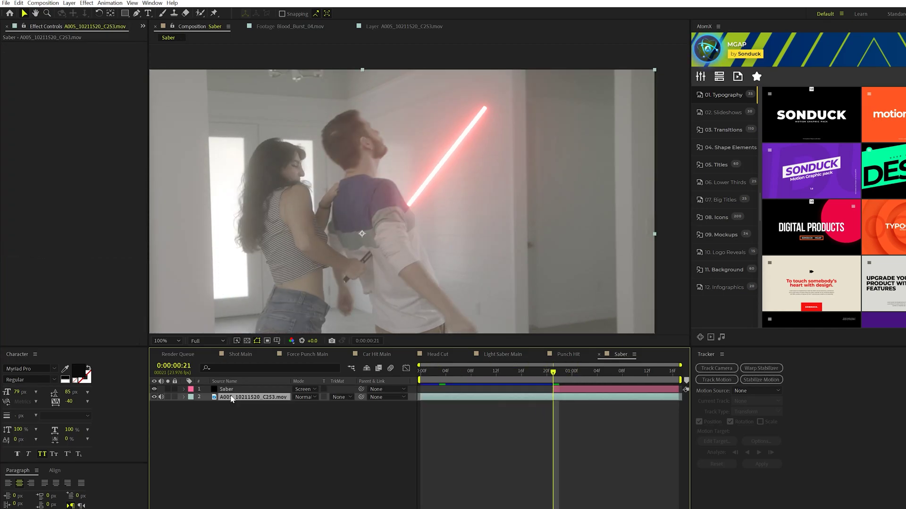
pyautogui.hotkey('ctrl', 'd')
pyautogui.hotkey('alt', 'w')
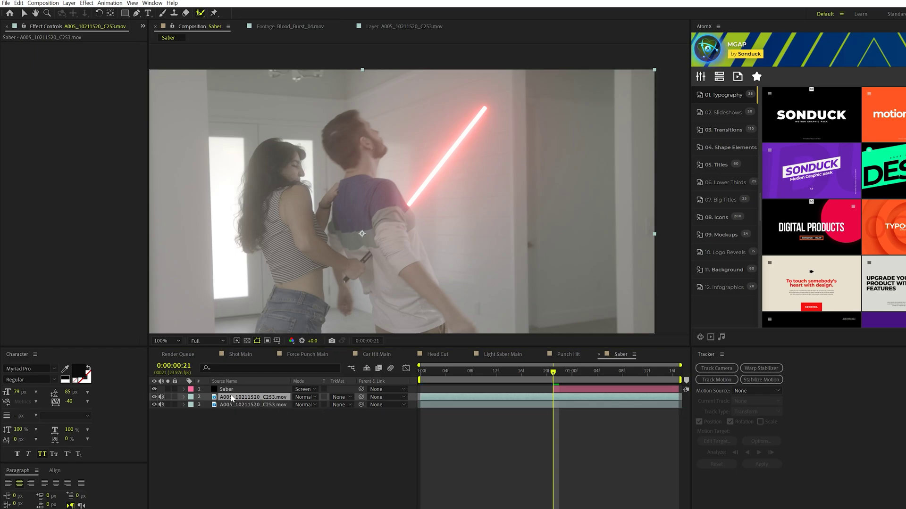
# Rotoscope the man in the duplicated footage from 0:00:00:21 onward and place the cut-out layer above the Saber layer.
pyautogui.doubleClick(231, 398)
pyautogui.moveTo(424, 78); pyautogui.dragTo(450, 163)
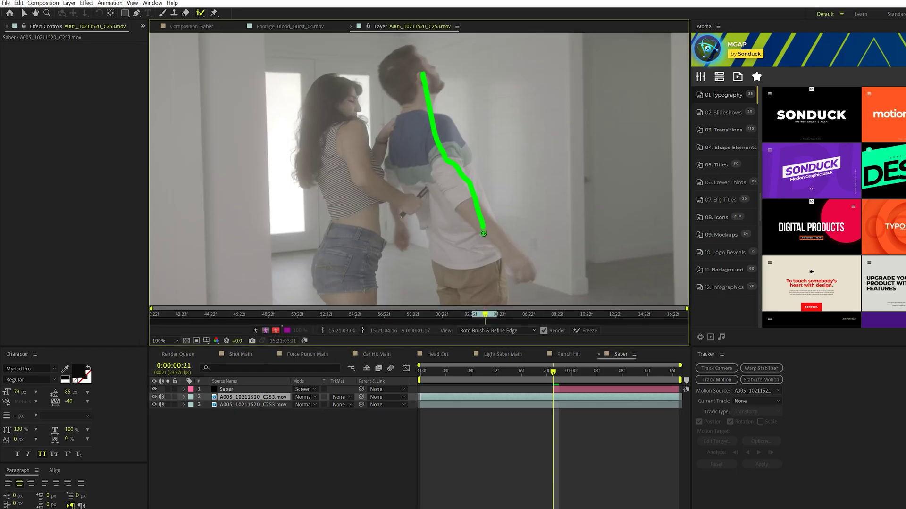
pyautogui.moveTo(484, 237); pyautogui.dragTo(485, 241)
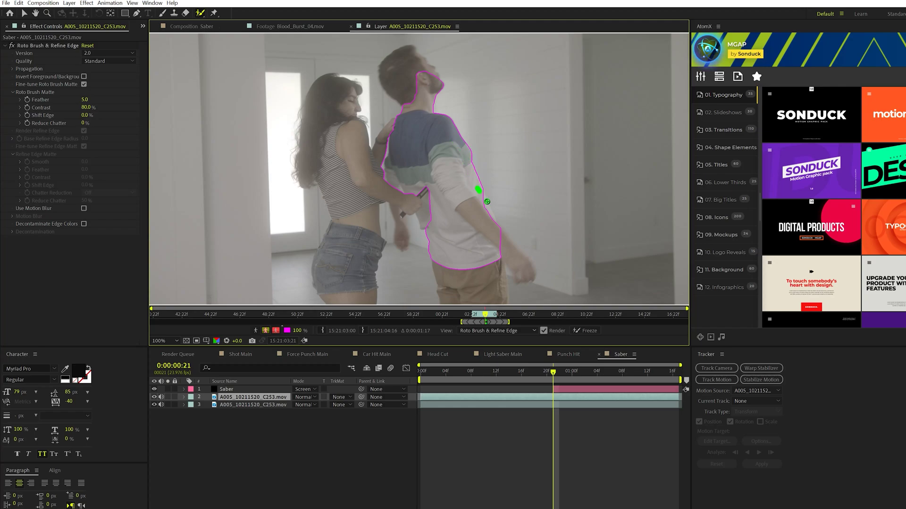
pyautogui.press('space')
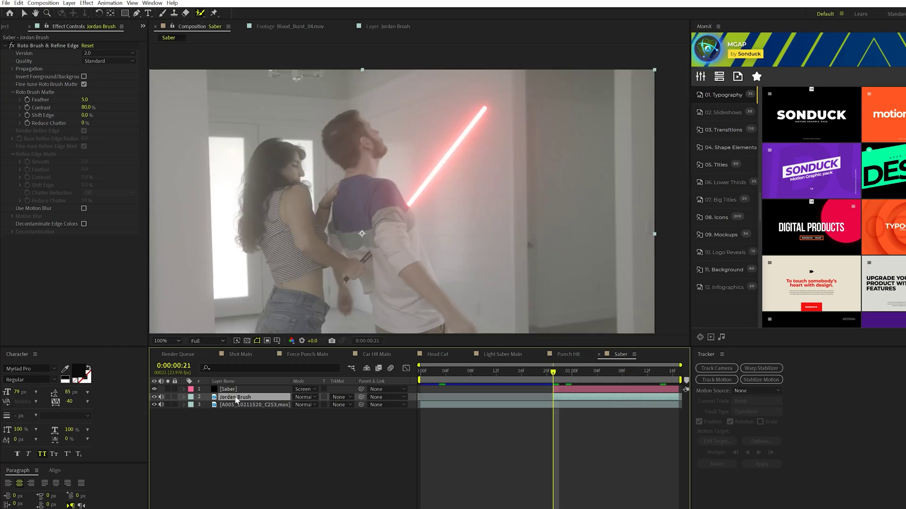
pyautogui.moveTo(237, 400); pyautogui.dragTo(240, 387)
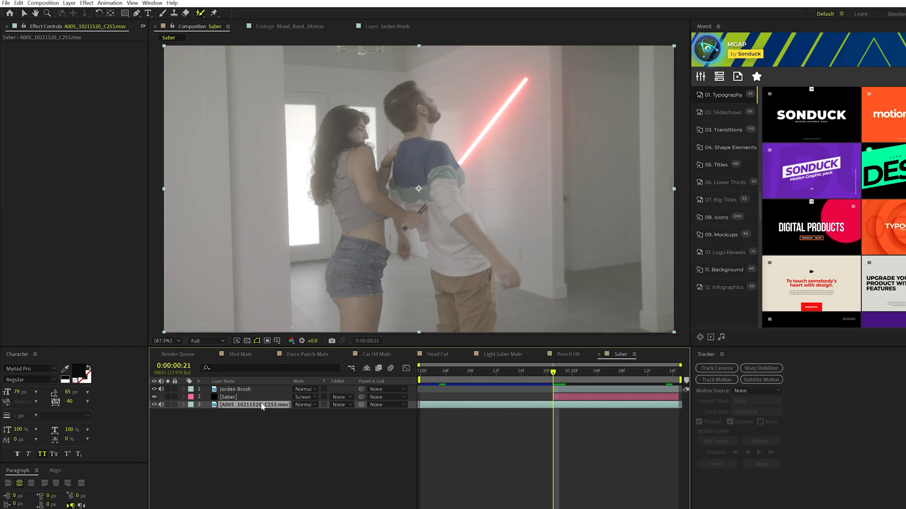
# Track the footage's position and rotation forward from 0:00:00:21, with track points on the man's sleeve and upper shoulder.
pyautogui.click(708, 381)
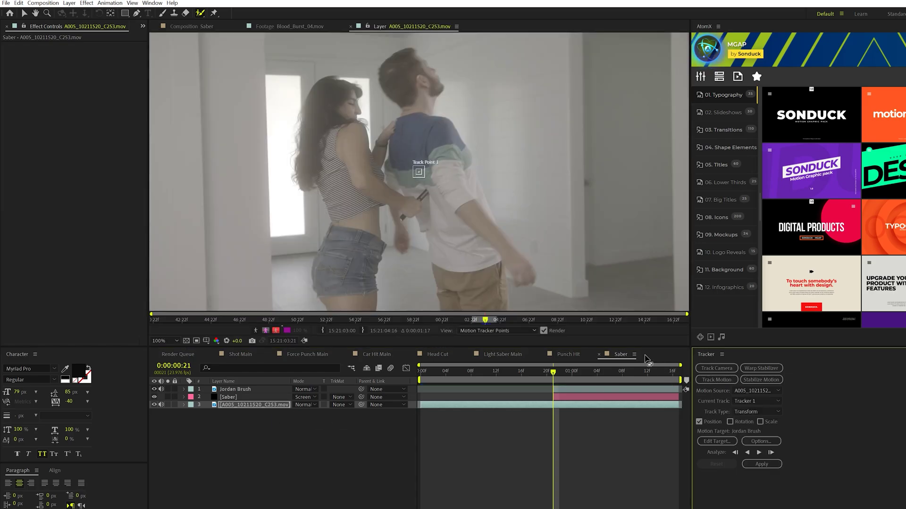
pyautogui.scroll(2, 462, 131)
pyautogui.moveTo(463, 131); pyautogui.dragTo(481, 218)
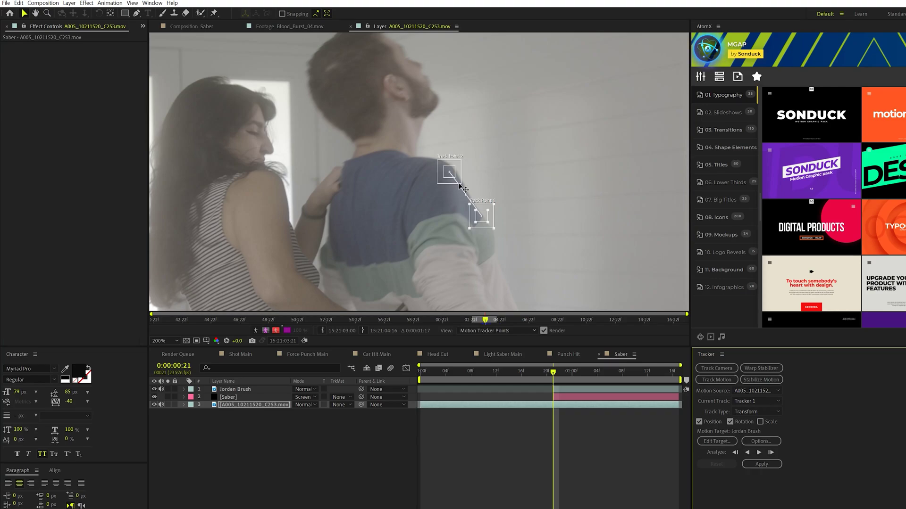
pyautogui.moveTo(449, 175); pyautogui.dragTo(350, 160)
pyautogui.click(759, 452)
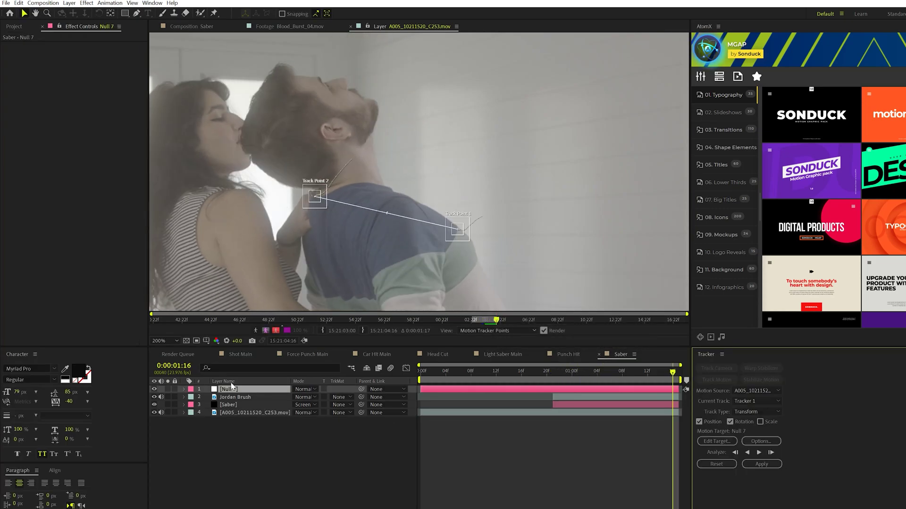
# Apply the tracking data to the null layer and parent the Saber layer to that null.
pyautogui.click(760, 464)
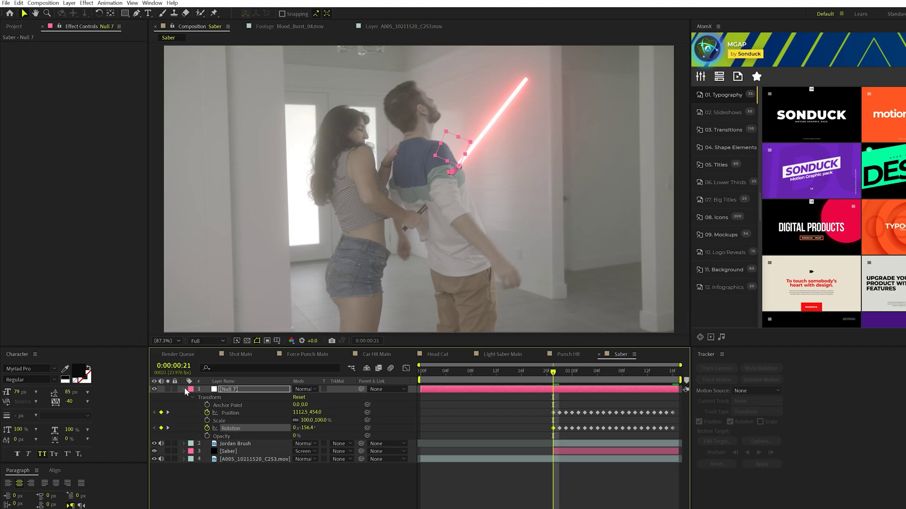
pyautogui.click(184, 389)
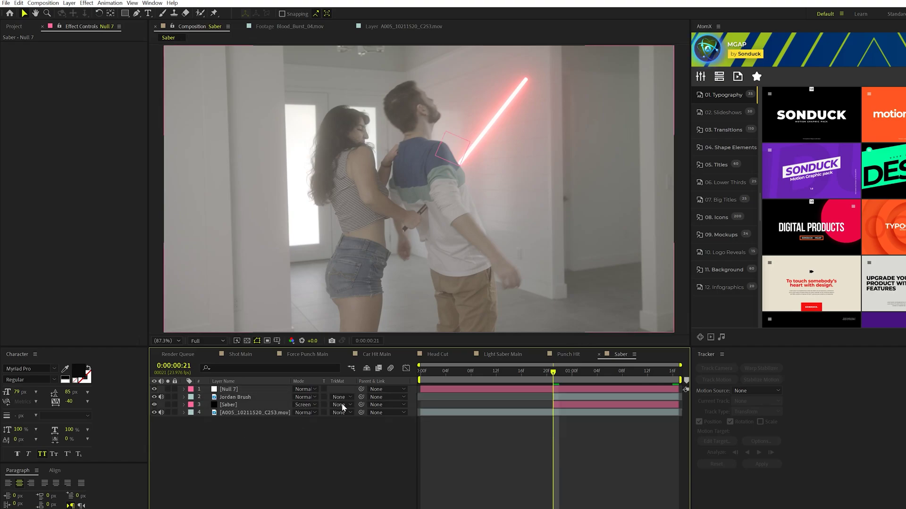
pyautogui.moveTo(360, 404); pyautogui.dragTo(229, 390)
pyautogui.click(228, 405)
pyautogui.press('Home')
pyautogui.press('space')
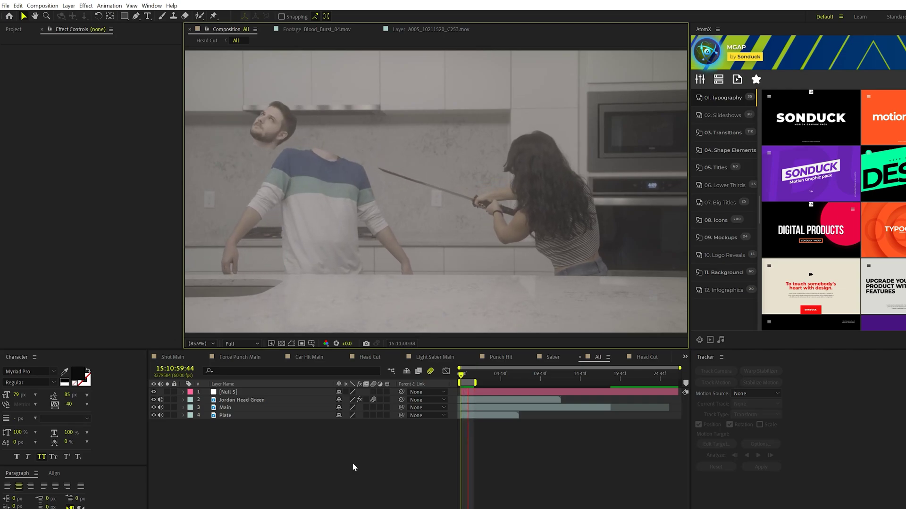
# Open the Head Cut composition and play back the sword footage on the Main layer.
pyautogui.click(650, 356)
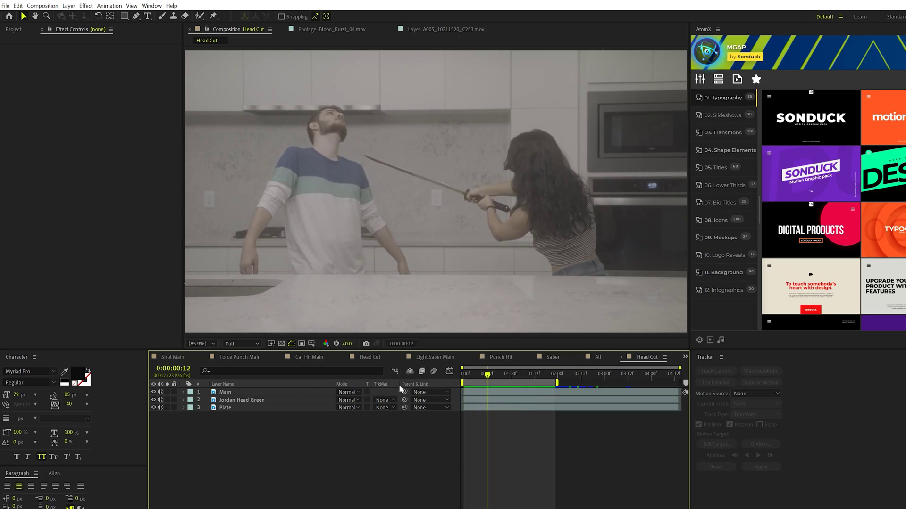
pyautogui.click(225, 393)
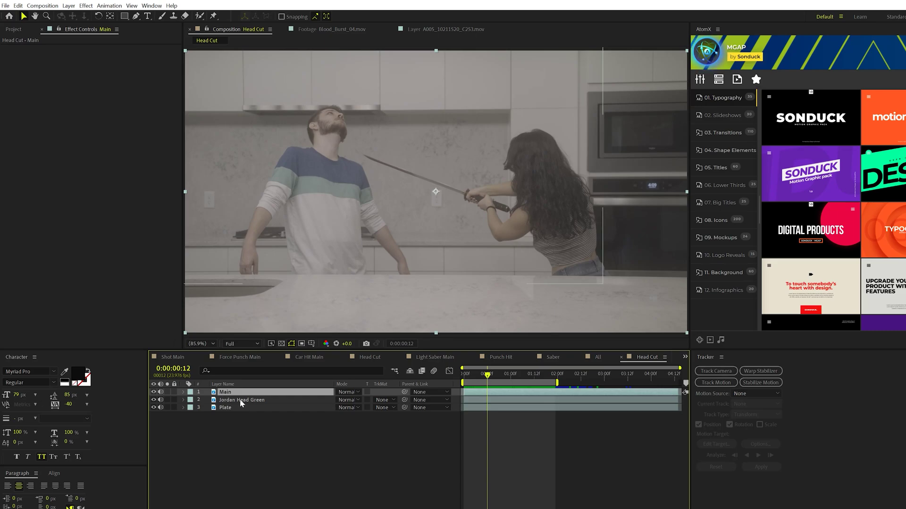
pyautogui.moveTo(524, 374); pyautogui.dragTo(440, 356)
pyautogui.press('space')
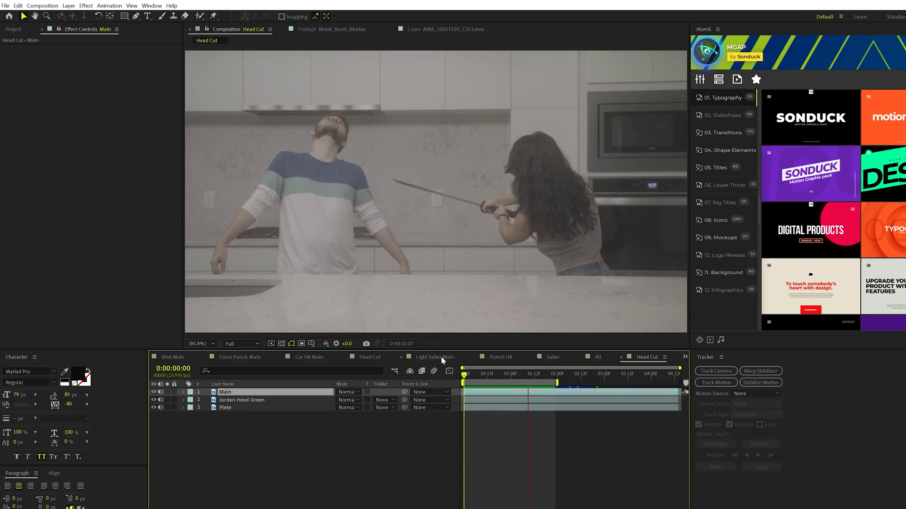
pyautogui.press('space')
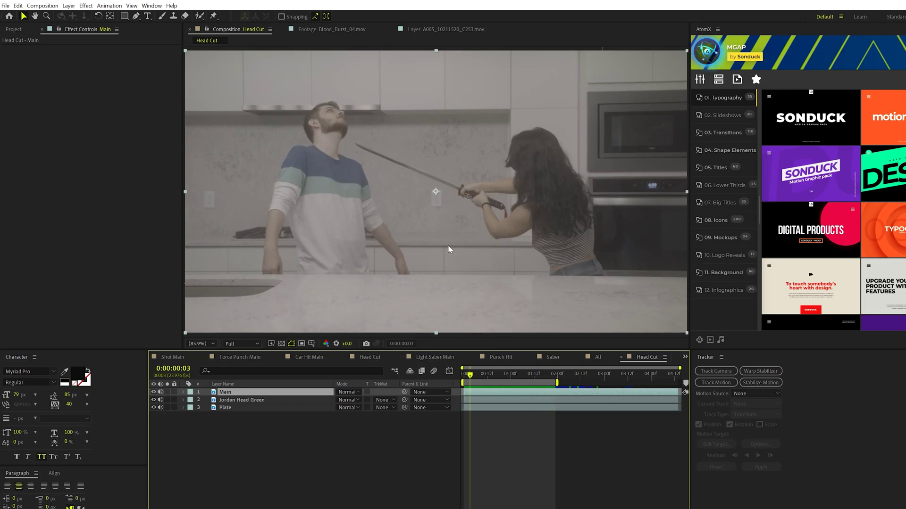
# Hide the Main and green-screen head layers one after the other to review the green-screen shot and the clean plate.
pyautogui.click(153, 392)
pyautogui.moveTo(470, 376); pyautogui.dragTo(453, 375)
pyautogui.press('space')
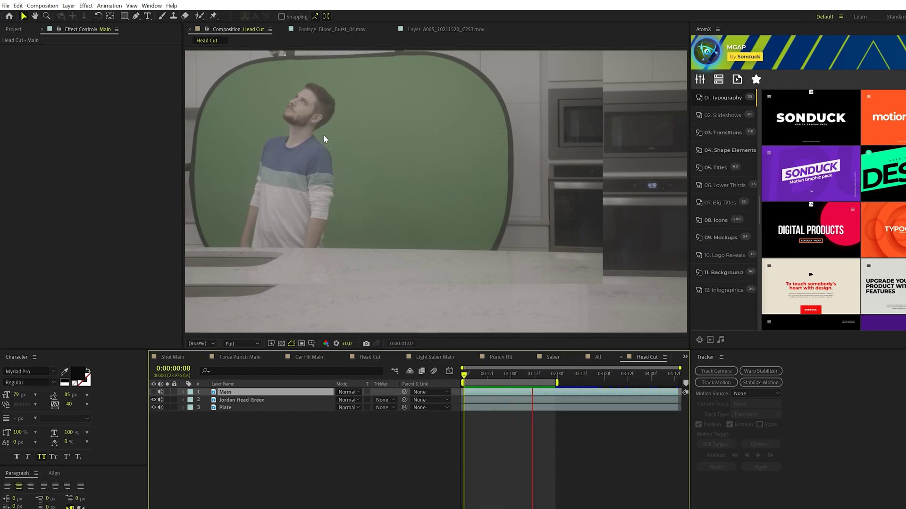
pyautogui.moveTo(466, 376); pyautogui.dragTo(492, 377)
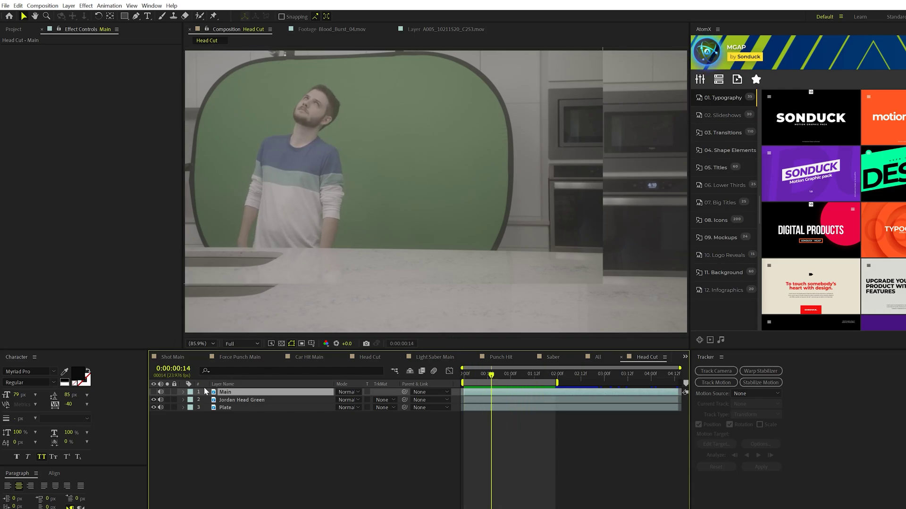
pyautogui.click(153, 400)
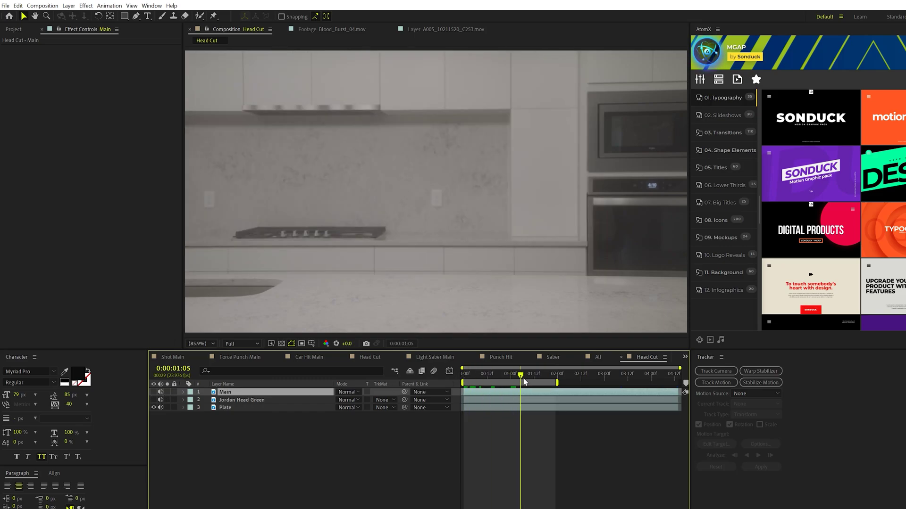
pyautogui.moveTo(523, 377); pyautogui.dragTo(464, 377)
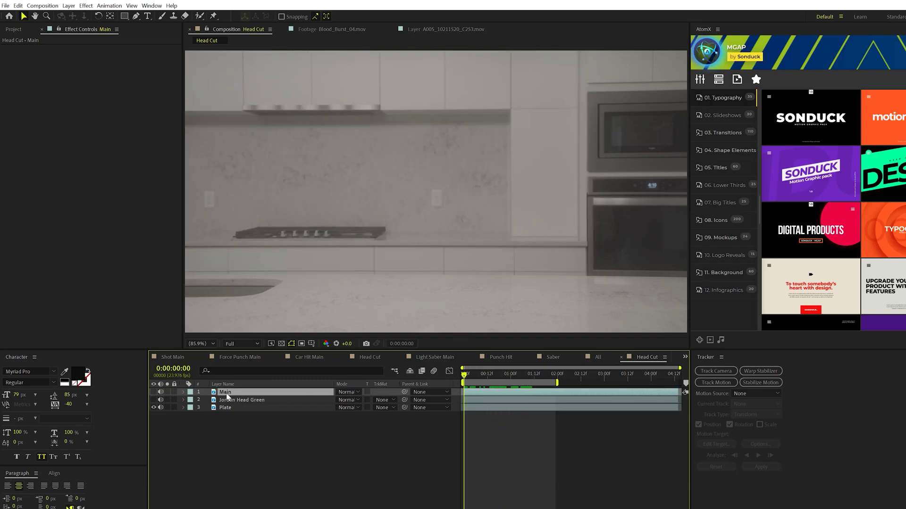
# Show the Main layer, draw a pen mask around the man's head down to the neckline, and set it to Subtract.
pyautogui.click(154, 392)
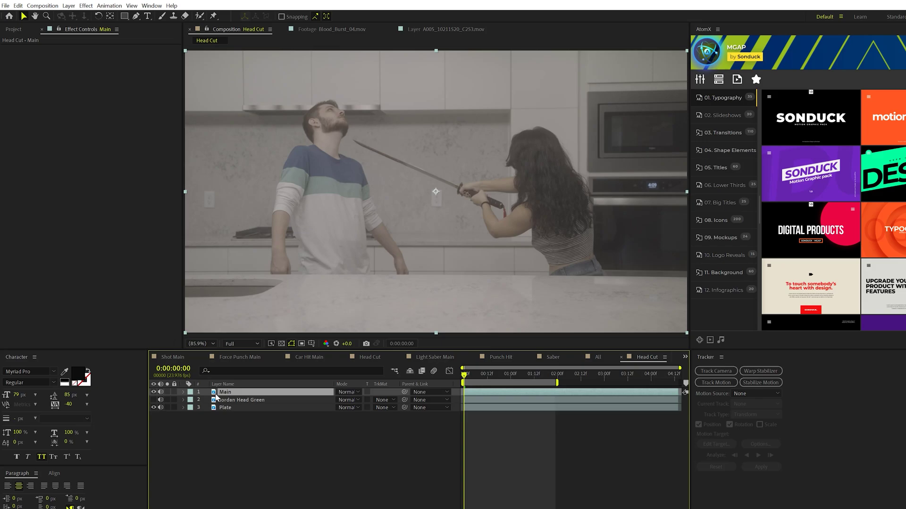
pyautogui.click(137, 17)
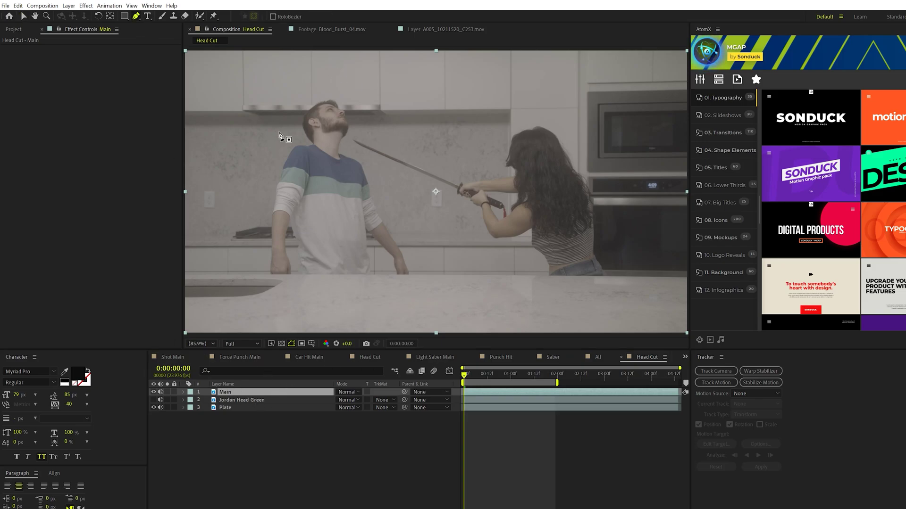
pyautogui.scroll(1, 277, 141)
pyautogui.moveTo(338, 153); pyautogui.dragTo(536, 240)
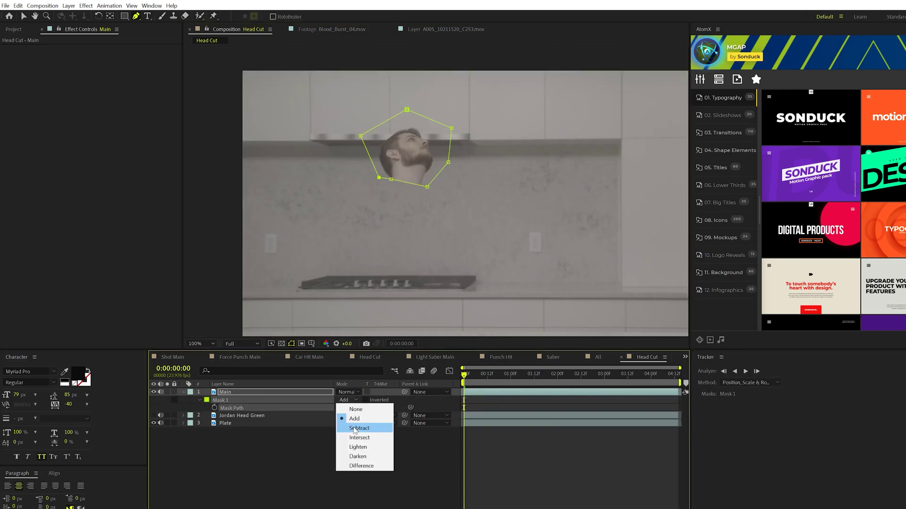
pyautogui.click(359, 428)
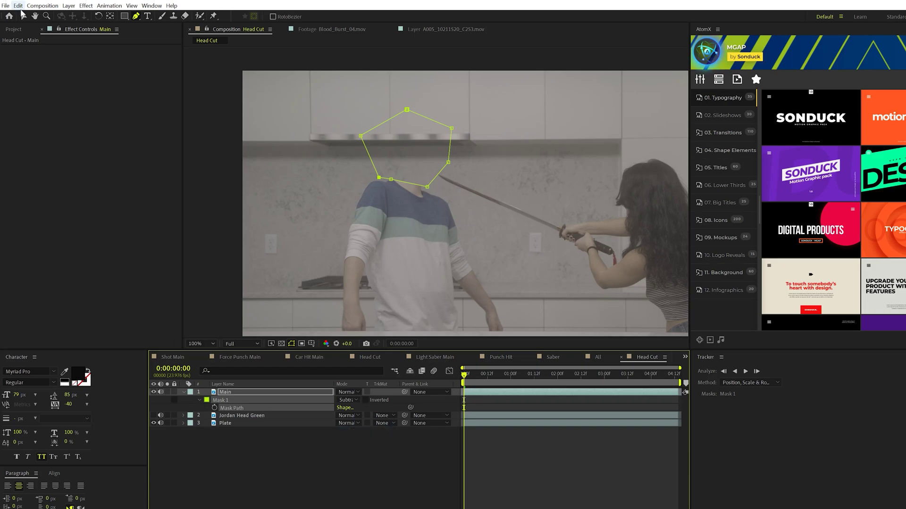
# Keyframe the head mask's path at 0:00:00:00, 0:00:00:05 and 0:00:00:14, adjusting it to follow the man's neck.
pyautogui.click(23, 17)
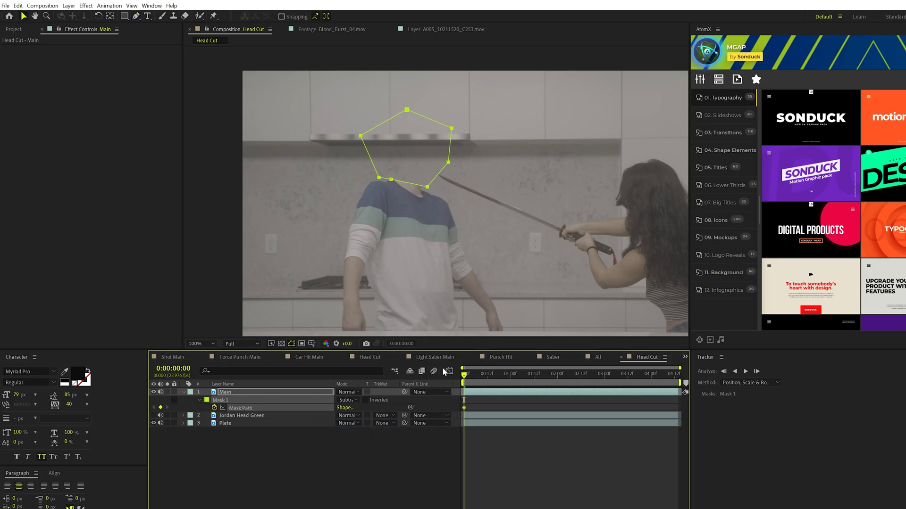
pyautogui.moveTo(466, 378); pyautogui.dragTo(473, 375)
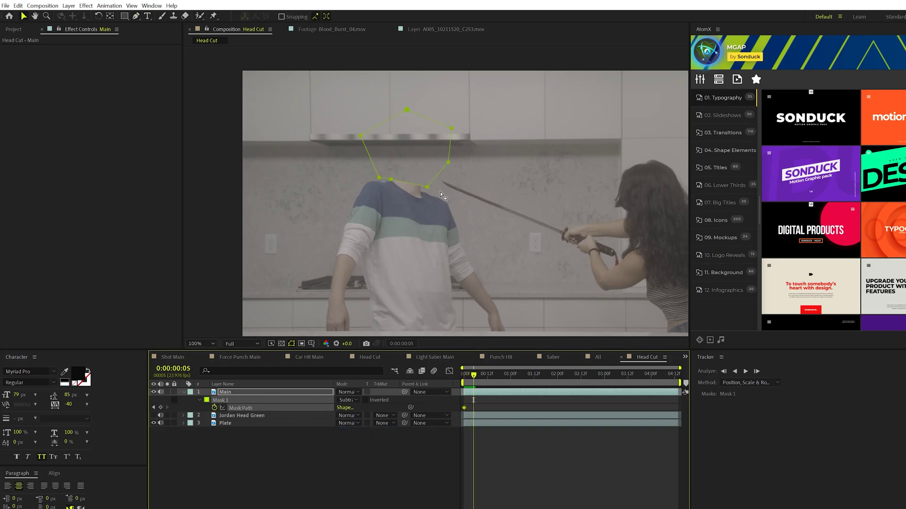
pyautogui.moveTo(428, 190); pyautogui.dragTo(428, 190)
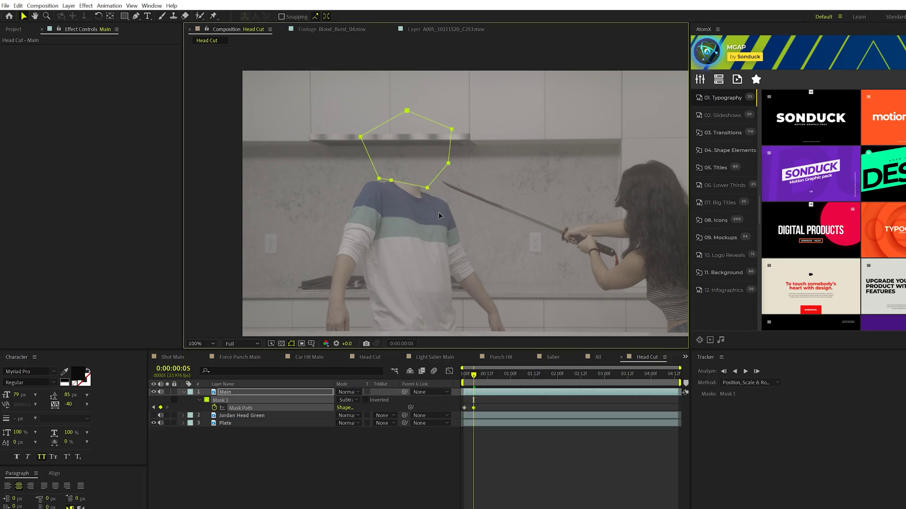
pyautogui.moveTo(484, 377); pyautogui.dragTo(492, 378)
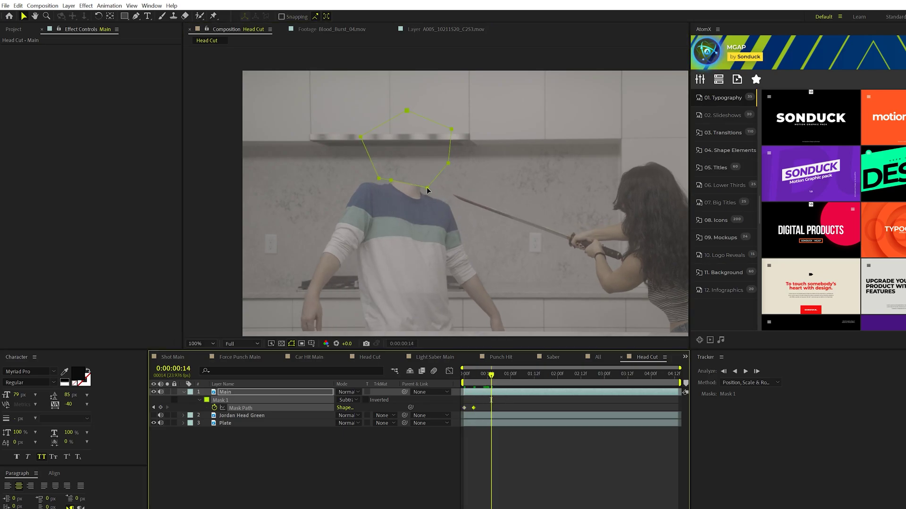
pyautogui.moveTo(427, 189); pyautogui.dragTo(428, 190)
pyautogui.click(354, 448)
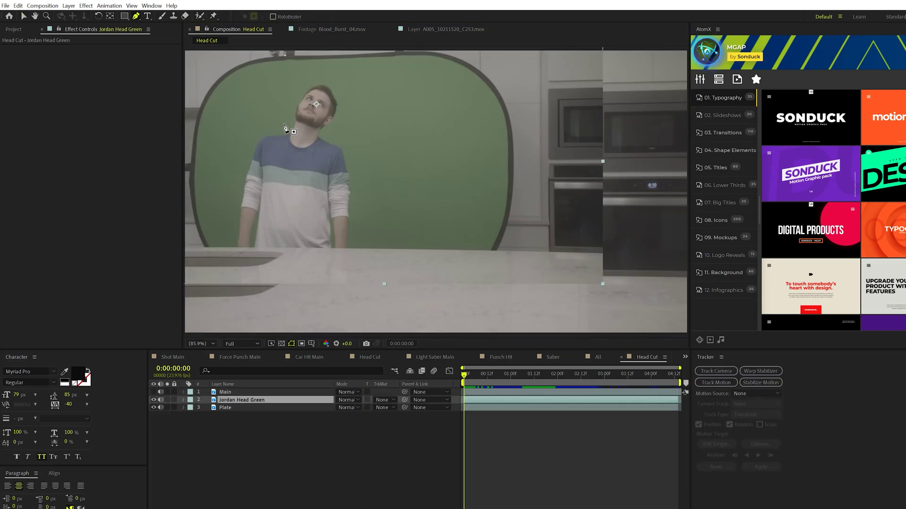
# Draw a closed pen mask around the man's head and neck on the green-screen head layer.
pyautogui.click(283, 125)
pyautogui.click(307, 132)
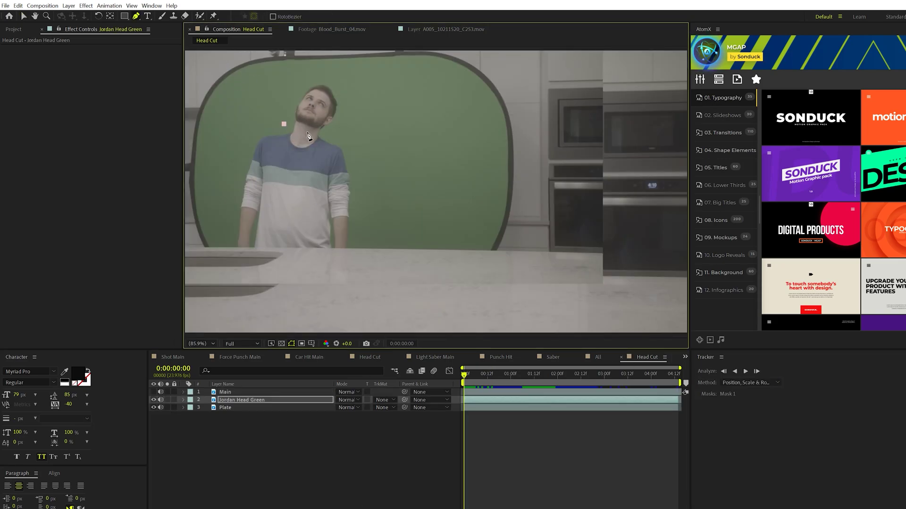
pyautogui.click(330, 77)
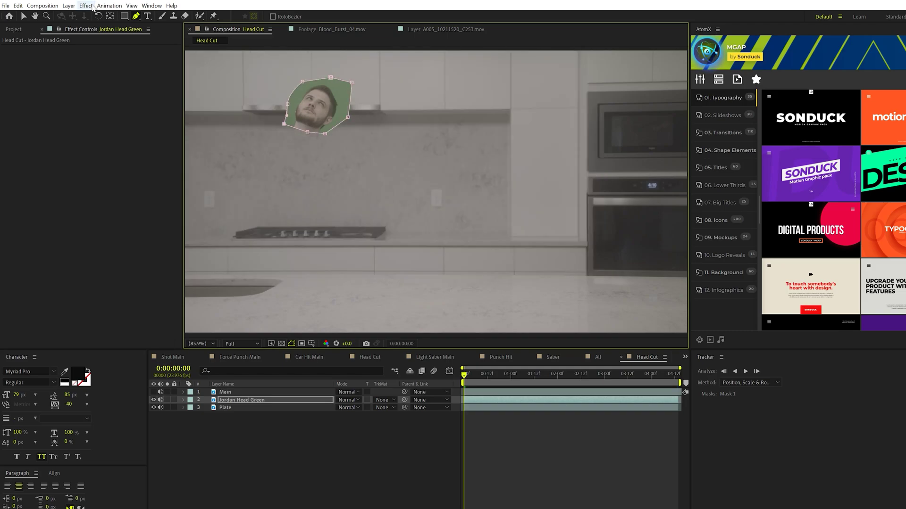
# Apply Keylight (1.2) to the masked head layer and key out the green background with Screen Colour.
pyautogui.click(86, 6)
pyautogui.moveTo(127, 152)
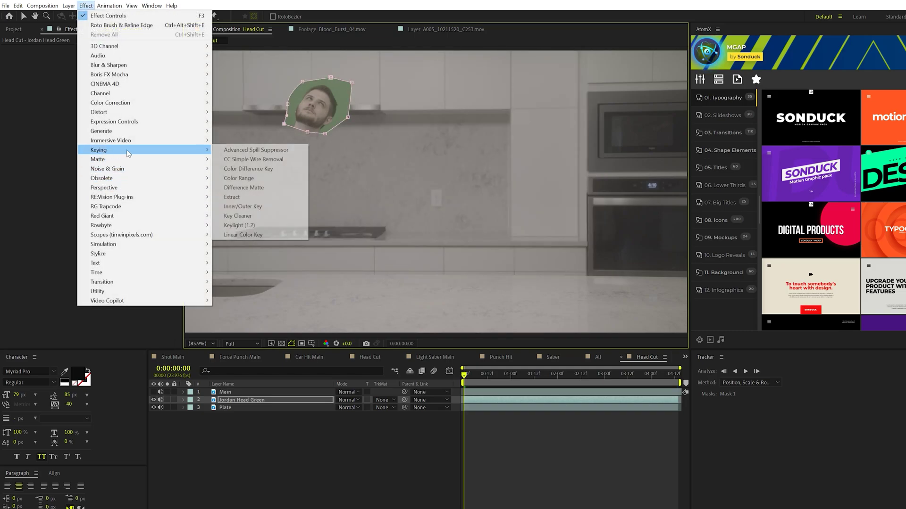
pyautogui.click(240, 225)
pyautogui.click(335, 429)
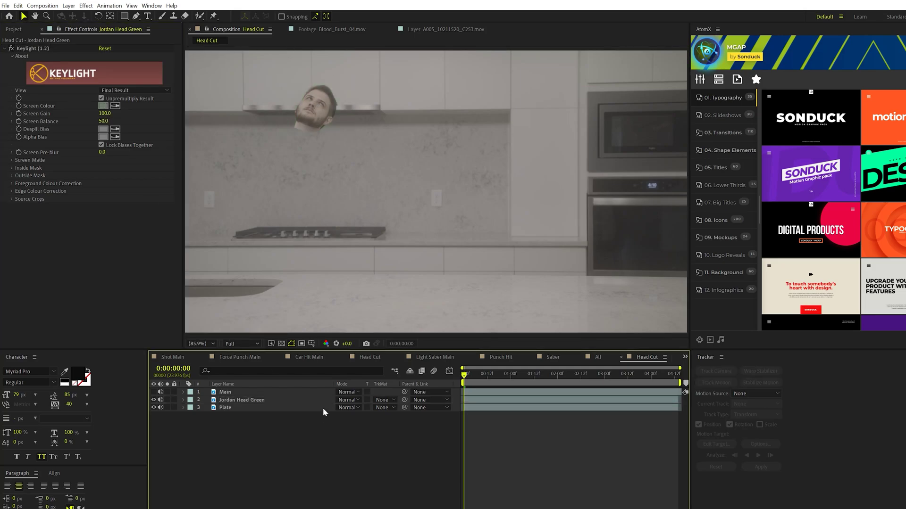
# Refine the head's Keylight key with Replace Method Hard Colour, Screen Gain 110 and Clip White 68.
pyautogui.scroll(5, 405, 202)
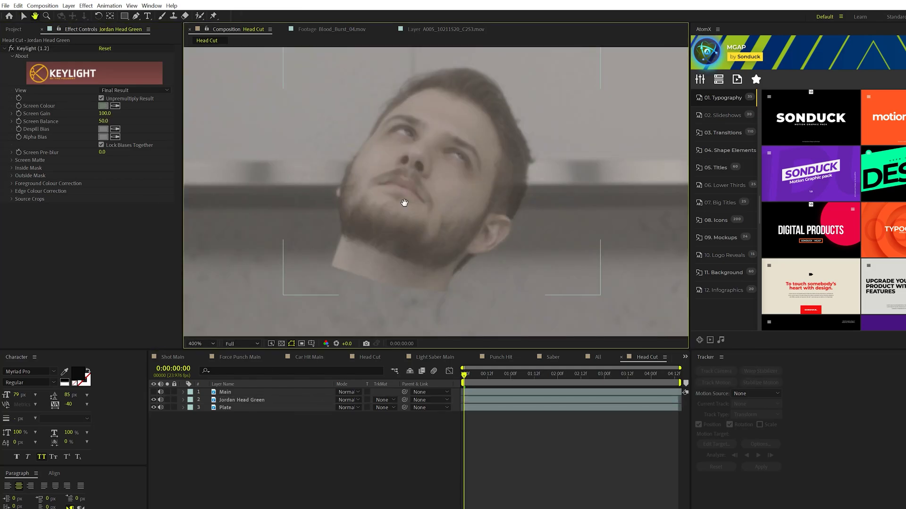
pyautogui.click(12, 160)
pyautogui.click(121, 222)
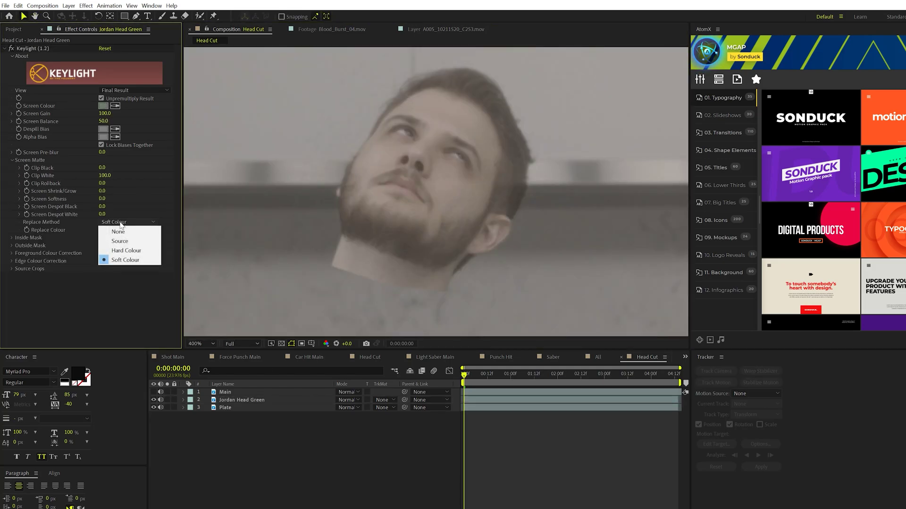
pyautogui.click(124, 254)
pyautogui.moveTo(102, 113); pyautogui.dragTo(102, 115)
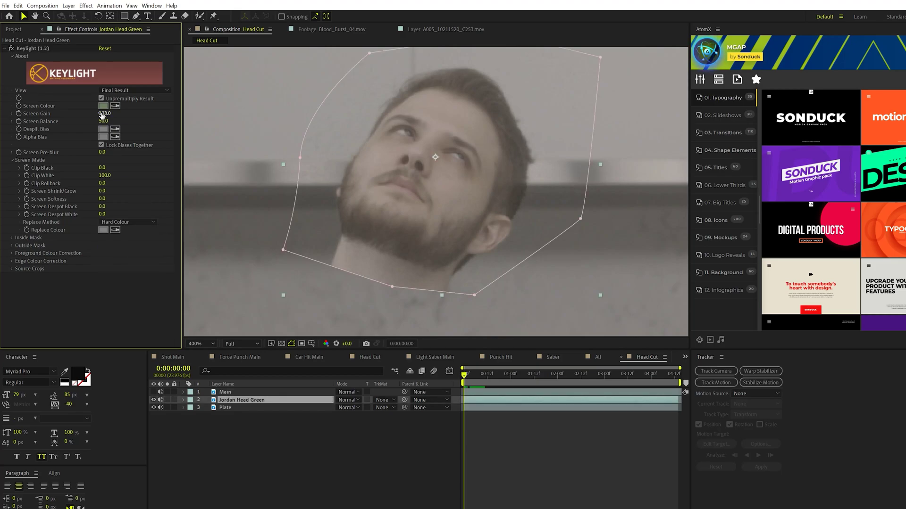
pyautogui.moveTo(104, 175); pyautogui.dragTo(97, 175)
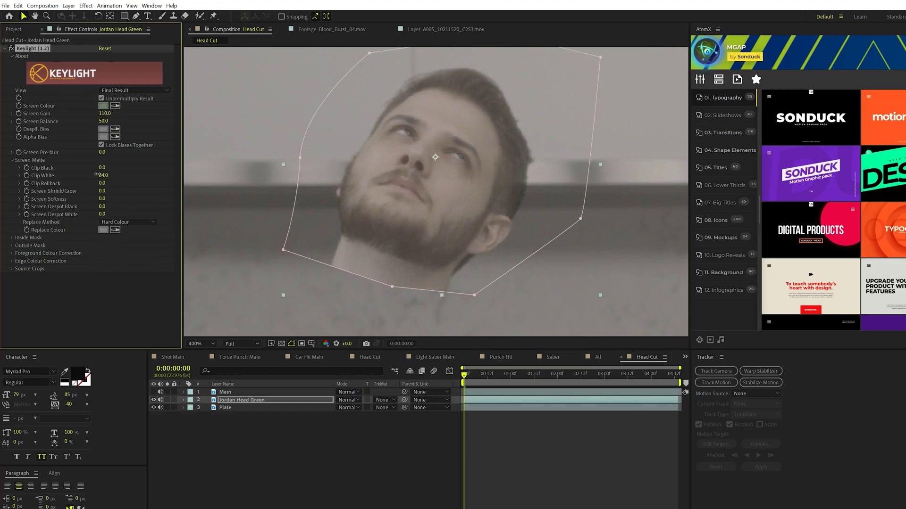
pyautogui.click(330, 443)
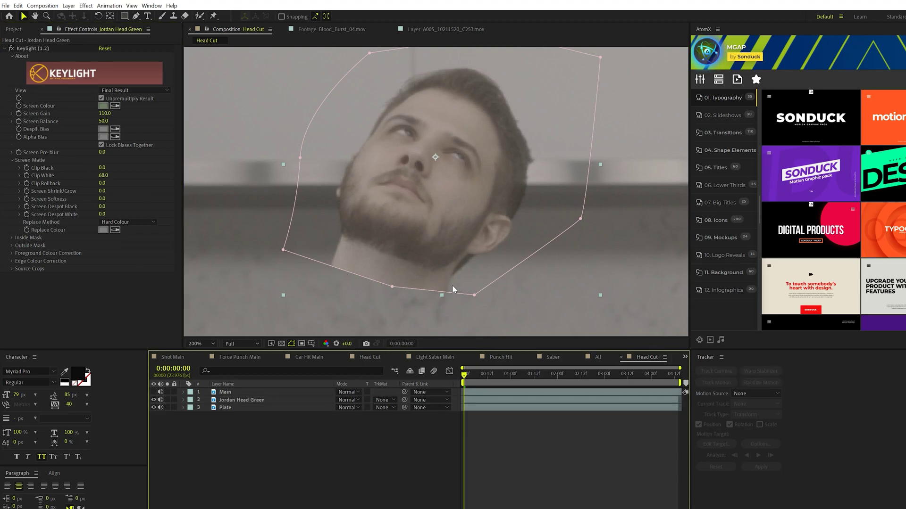
# Show the Main layer and move the keyed head layer above it in the layer stack.
pyautogui.hotkey('shift', '/')
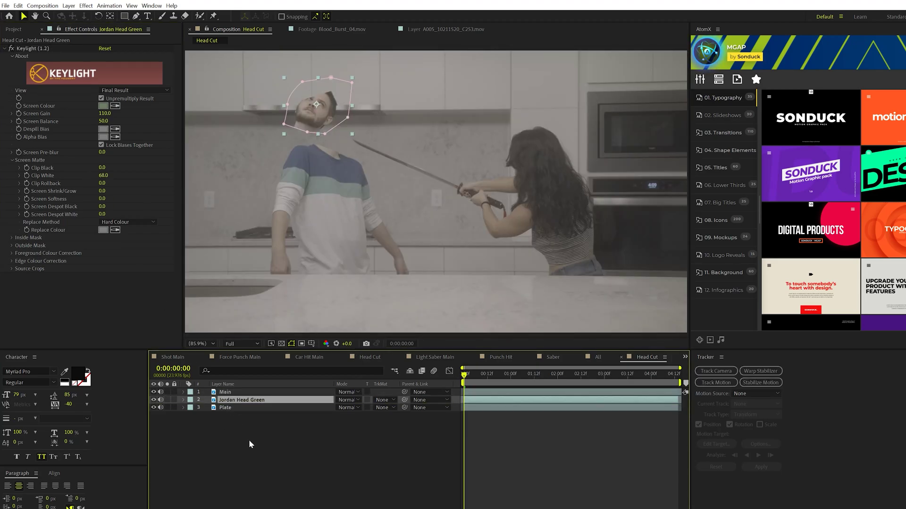
pyautogui.moveTo(234, 403); pyautogui.dragTo(232, 392)
pyautogui.click(285, 451)
# Keyframe the head layer's Position at 0:00:00:00, and at a later time move the head down and away from the body, opposite the sword.
pyautogui.click(238, 394)
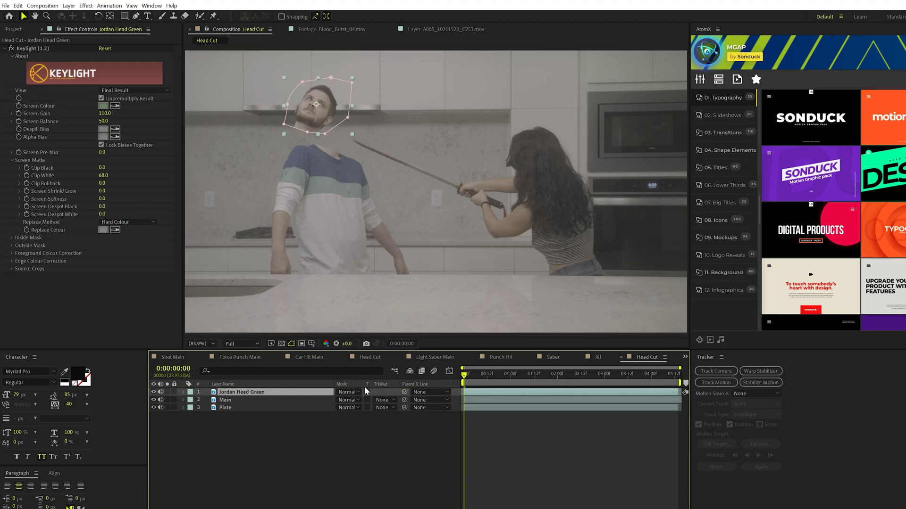
pyautogui.press('p')
pyautogui.click(207, 400)
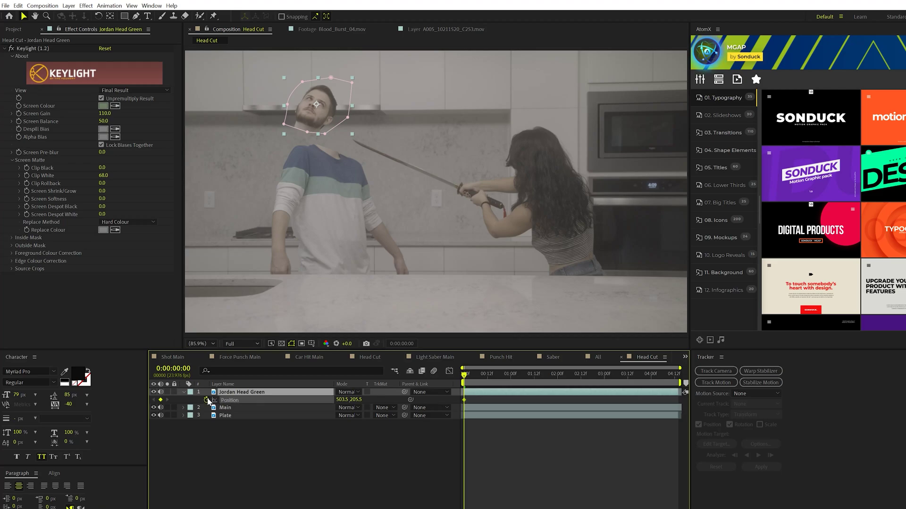
pyautogui.press('space')
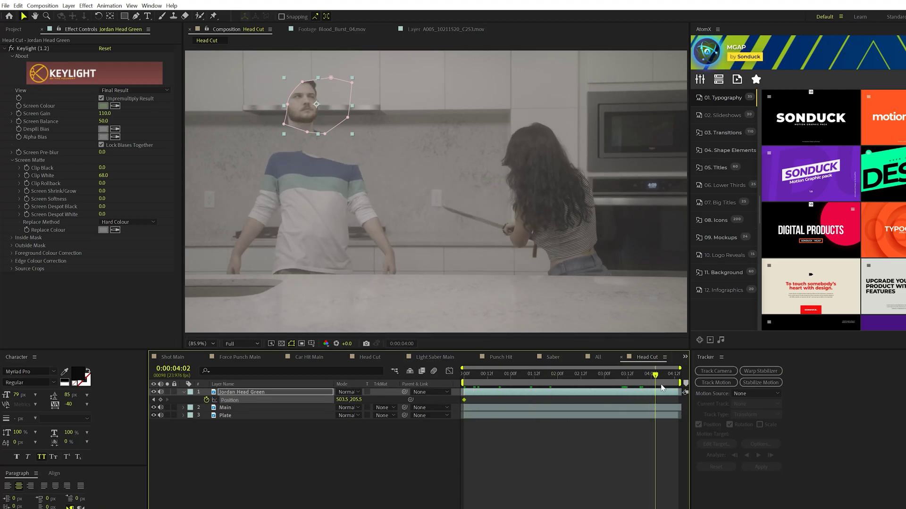
pyautogui.moveTo(315, 104); pyautogui.dragTo(246, 141)
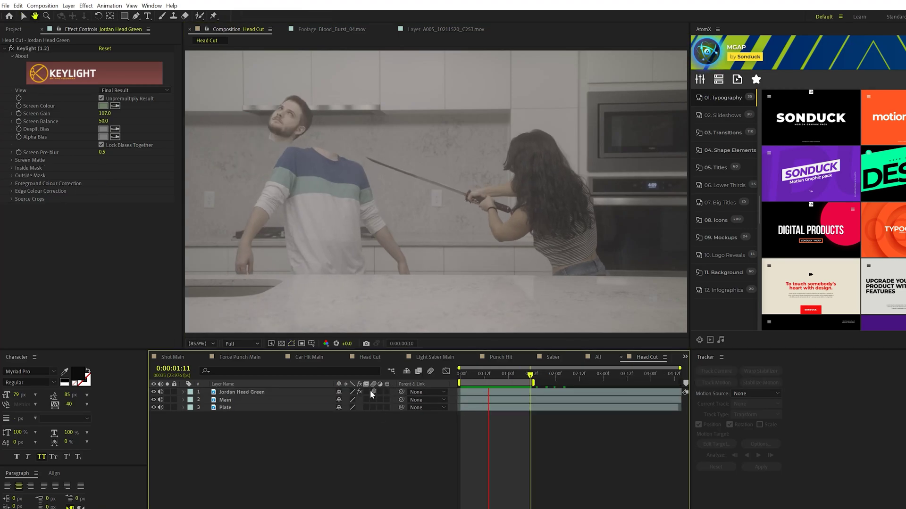
# Preview the beheading from the start and pre-compose all the layers into Pre-comp 1.
pyautogui.click(461, 378)
pyautogui.press('space')
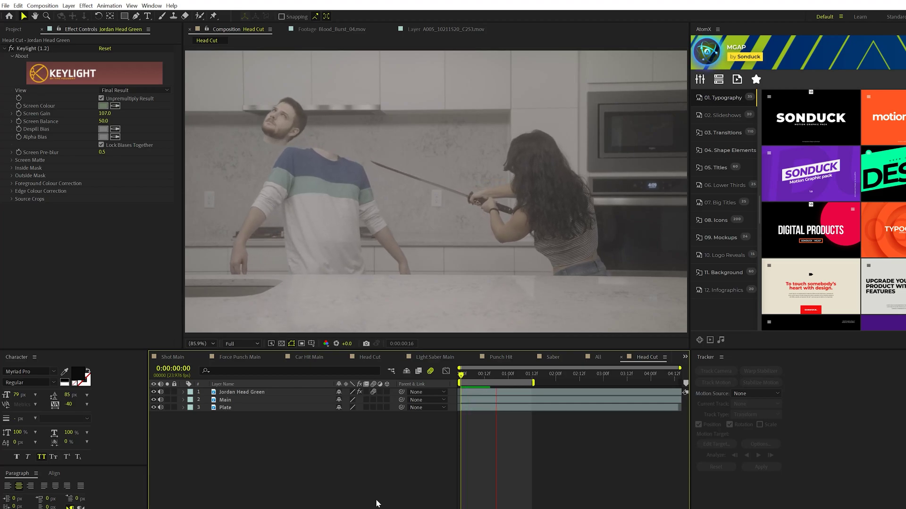
pyautogui.press('space')
pyautogui.hotkey('ctrl', 'a')
pyautogui.hotkey('ctrl', 'shift', 'c')
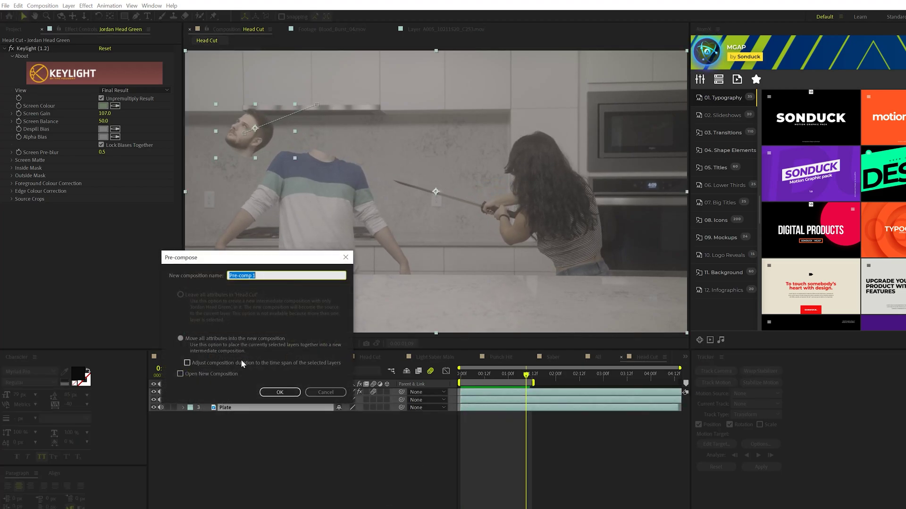
pyautogui.press('Return')
# Time-stretch Pre-comp 1 with a Stretch Factor of 200 and play back the slowed shot.
pyautogui.rightClick(488, 394)
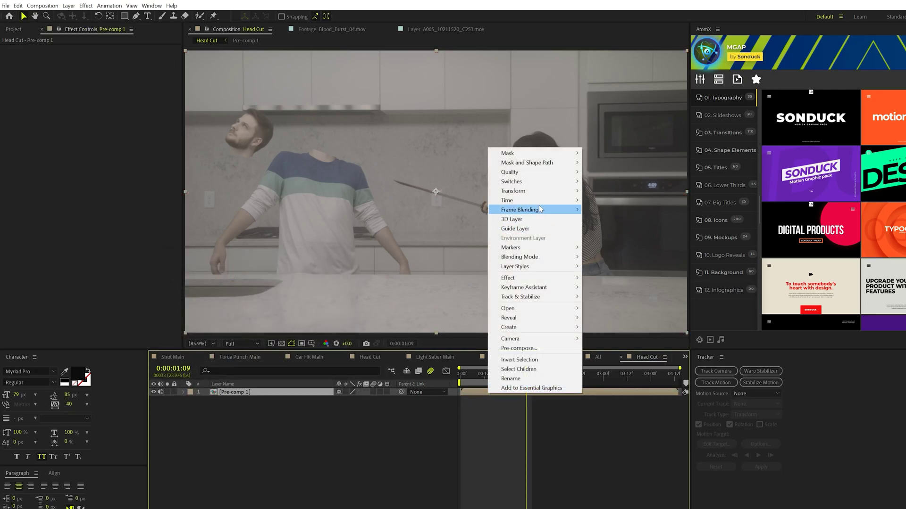
pyautogui.moveTo(538, 201)
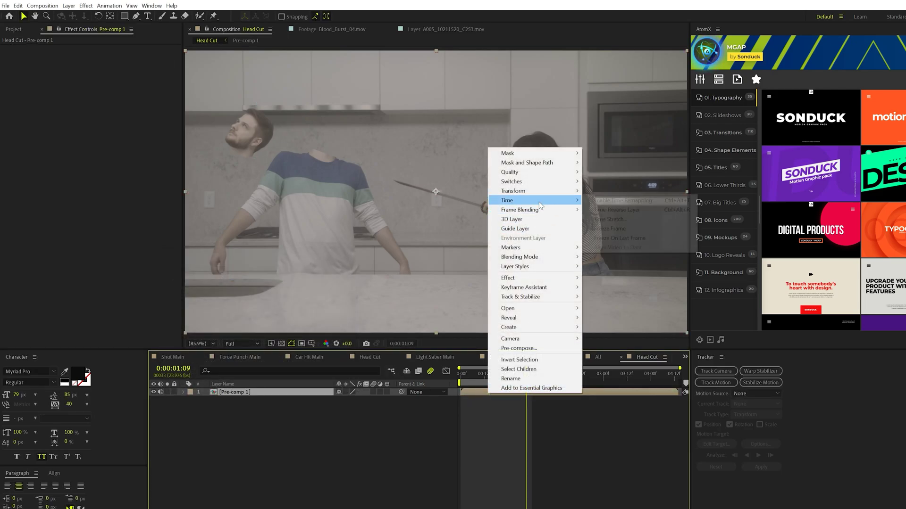
pyautogui.click(613, 220)
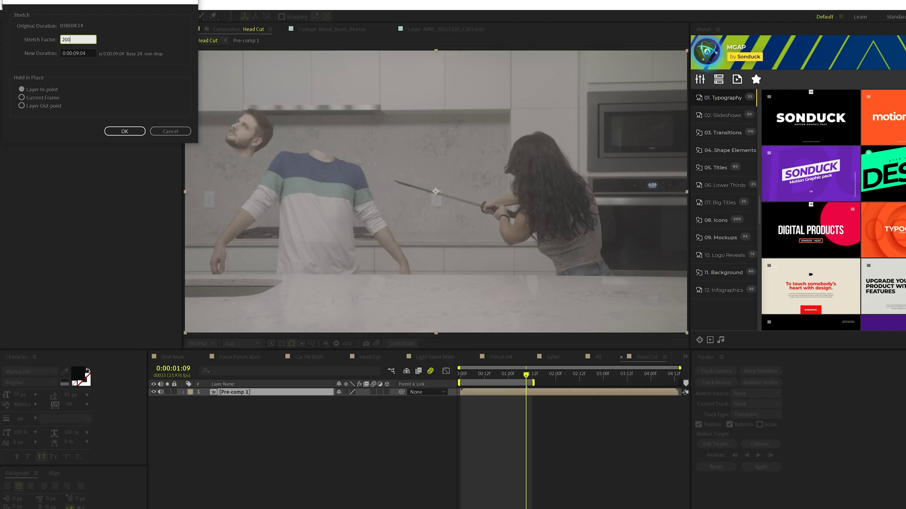
pyautogui.press('Return')
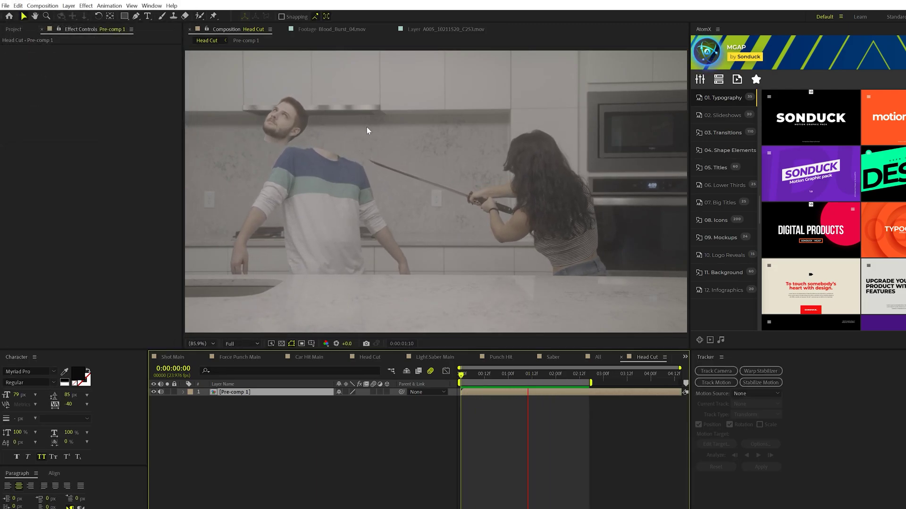
pyautogui.press('space')
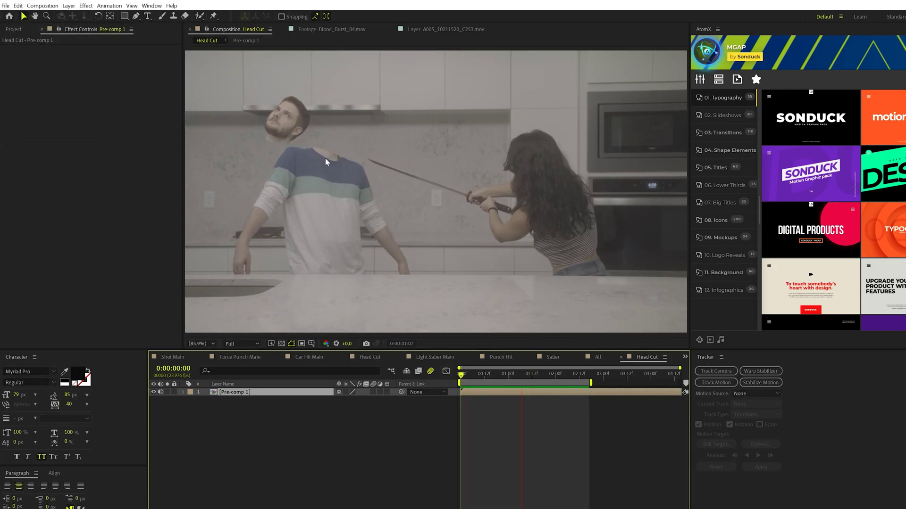